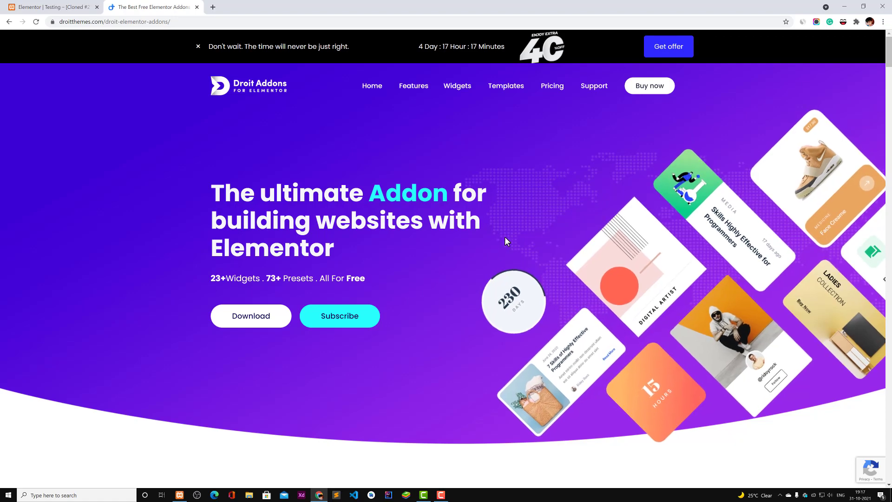
Step: Review the Droit Addons landing page's introduction and its "Fully Customizable, Interactive, Beautiful & Complete Design Tools" highlights
scroll(506, 238, down, 2)
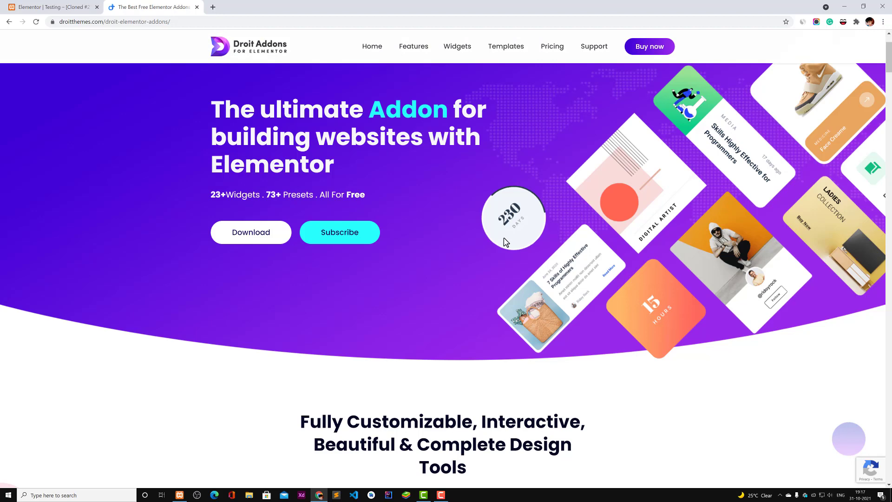
scroll(504, 238, down, 1)
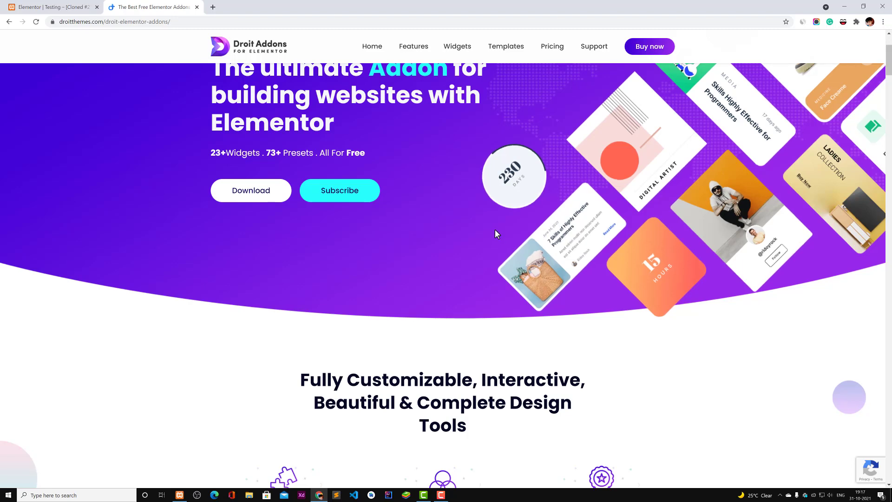
scroll(495, 235, down, 5)
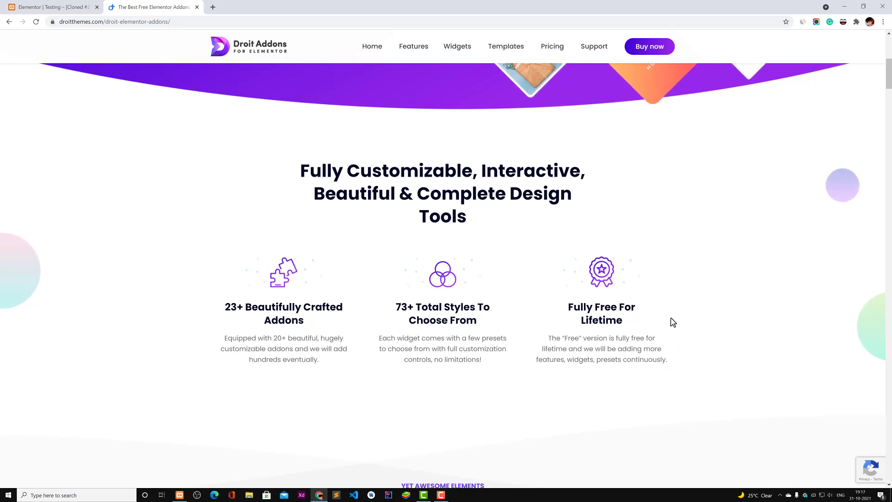
scroll(675, 328, up, 8)
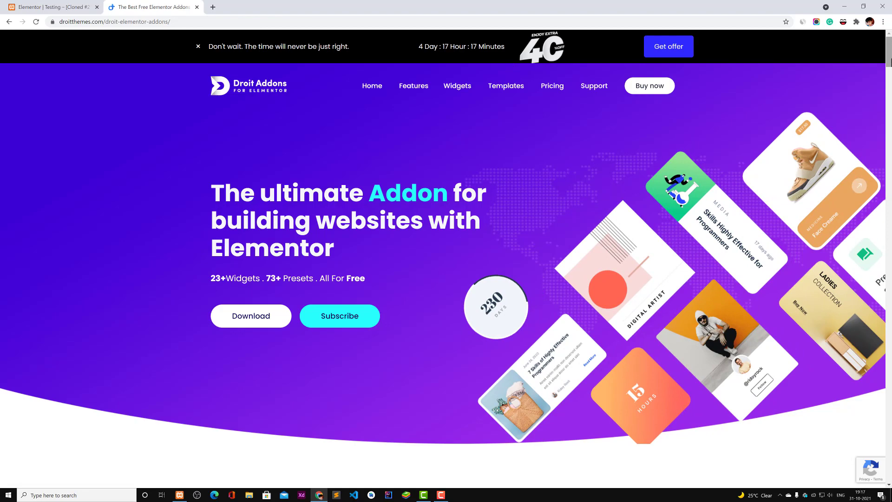
Step: Browse the free widgets and the first Pro widgets in the landing page's widget grid
drag(889, 60, 890, 113)
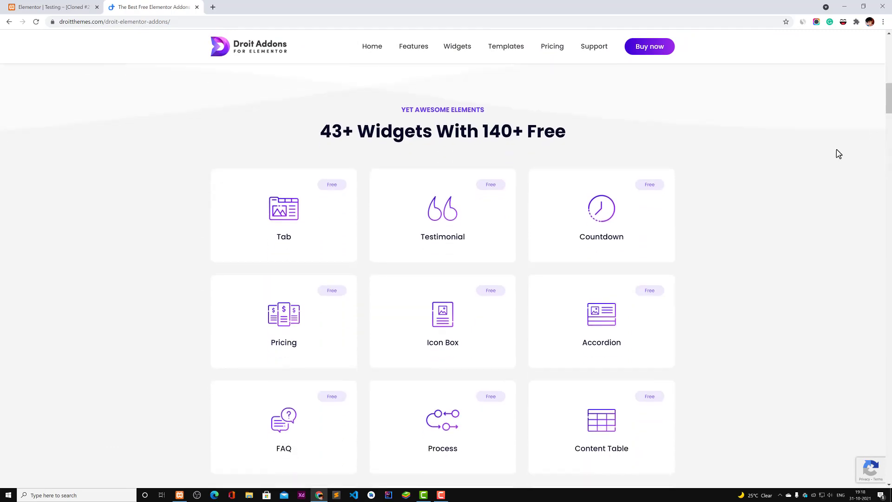
scroll(838, 154, down, 1)
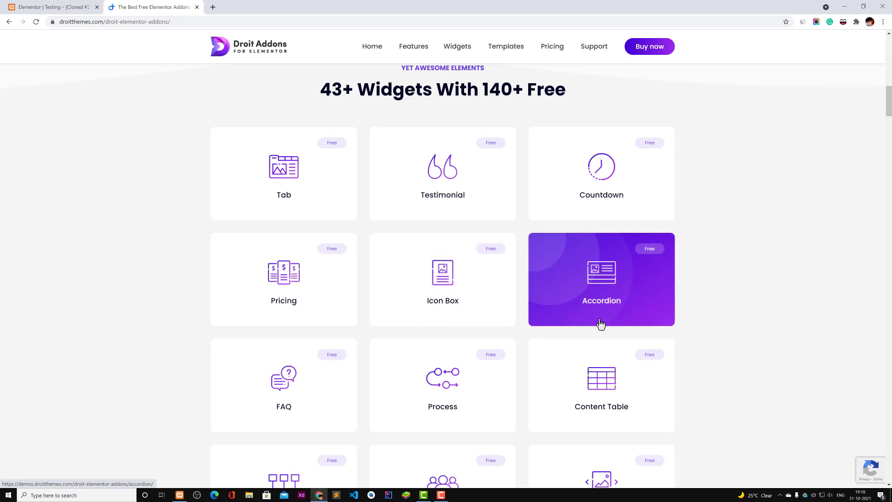
scroll(446, 254, down, 3)
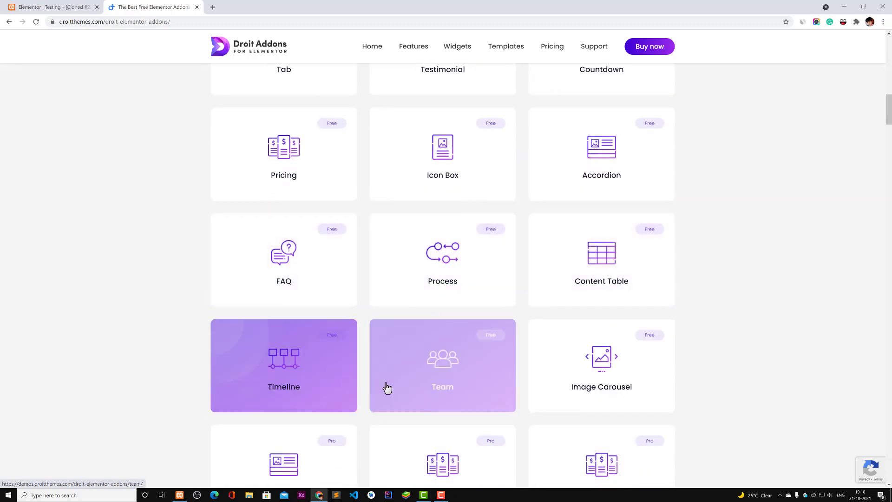
scroll(497, 275, down, 2)
scroll(497, 275, down, 4)
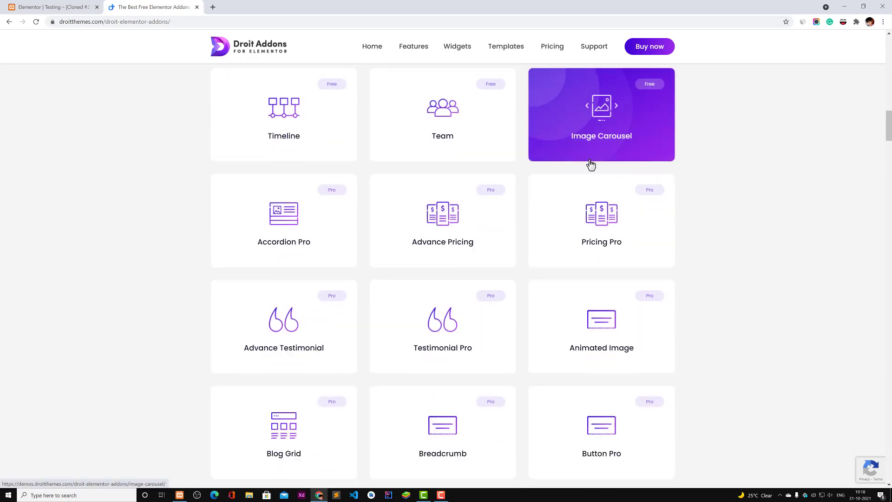
scroll(583, 217, down, 3)
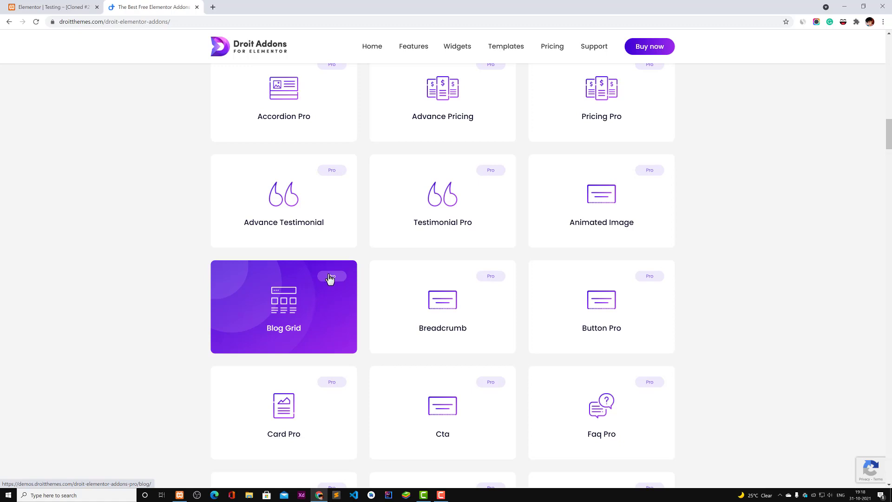
scroll(344, 279, up, 1)
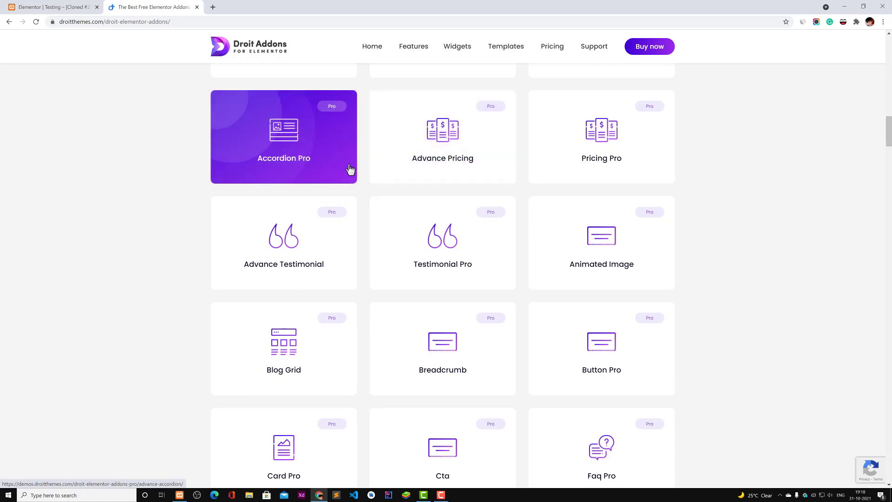
scroll(367, 139, up, 5)
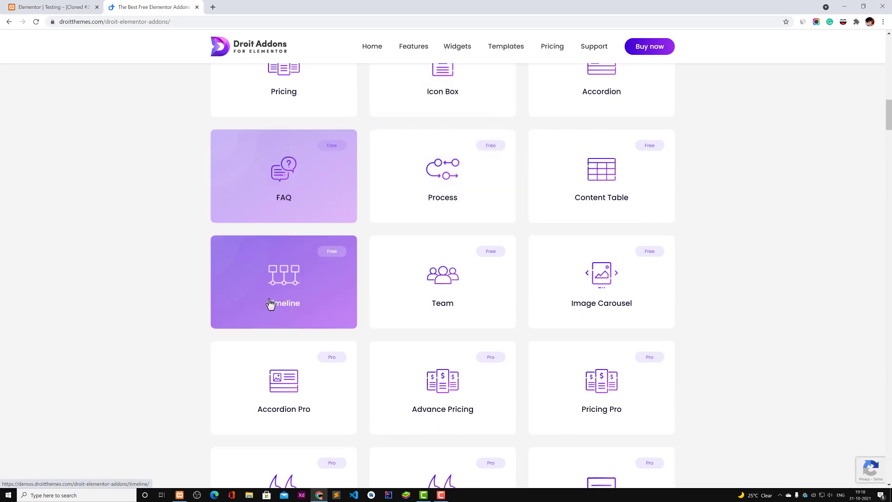
Step: Look through the Pro widgets from Accordion Pro to the end of the widget grid
scroll(300, 322, down, 2)
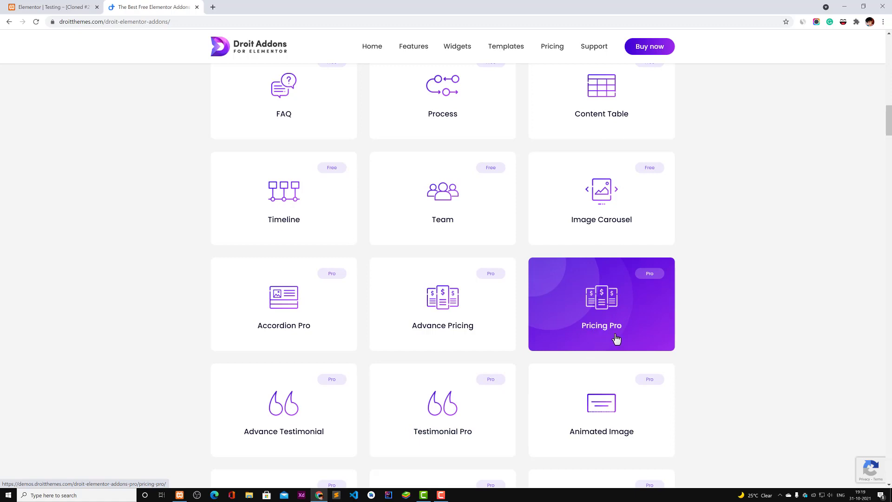
scroll(604, 339, down, 2)
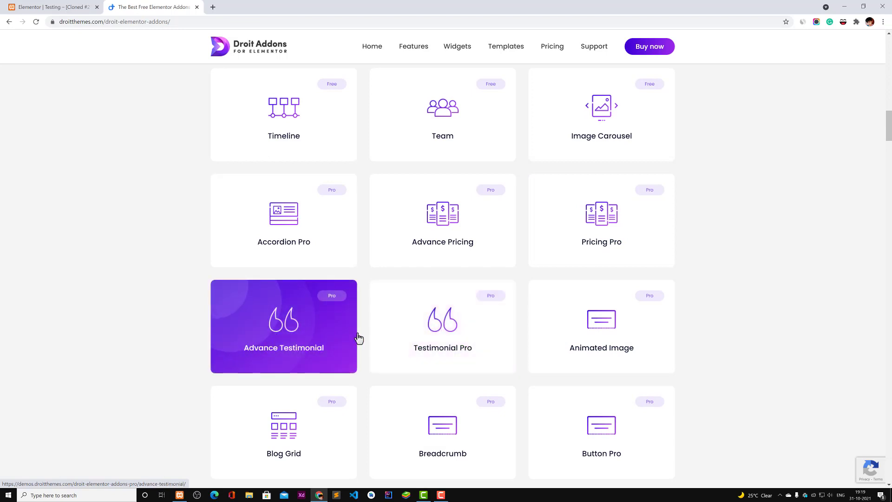
scroll(416, 308, down, 3)
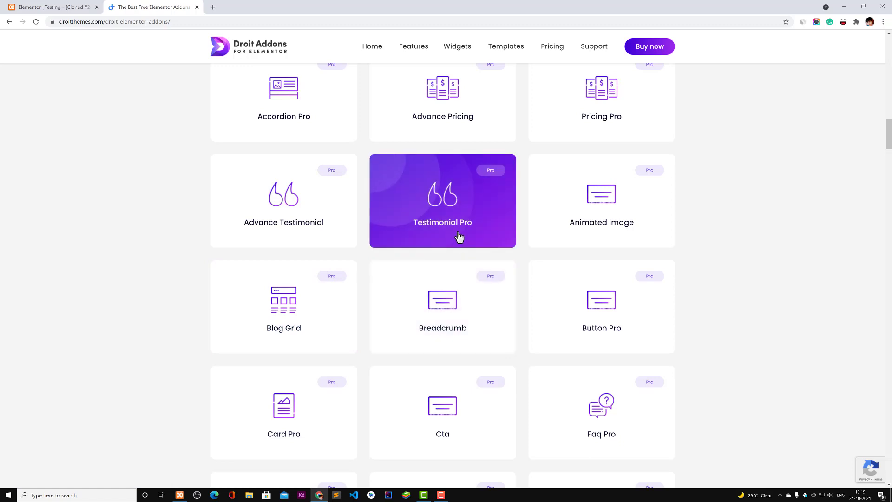
scroll(459, 237, down, 1)
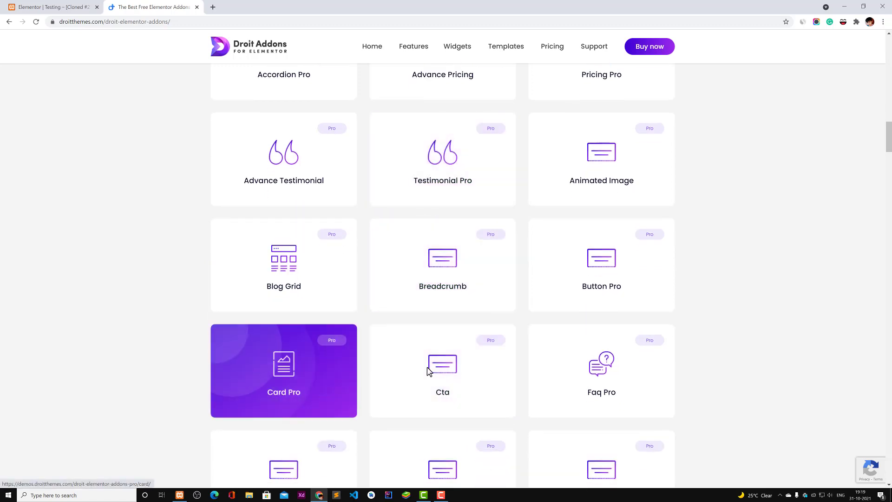
scroll(660, 254, down, 3)
scroll(621, 321, down, 3)
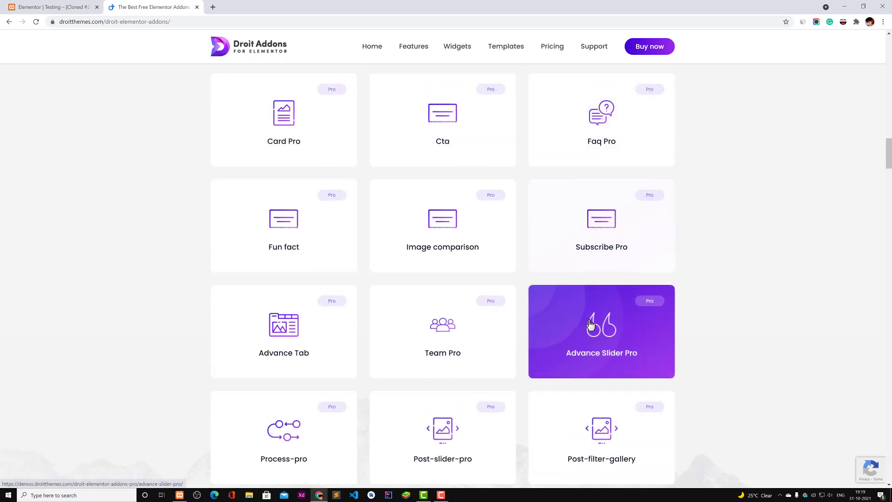
scroll(569, 304, down, 5)
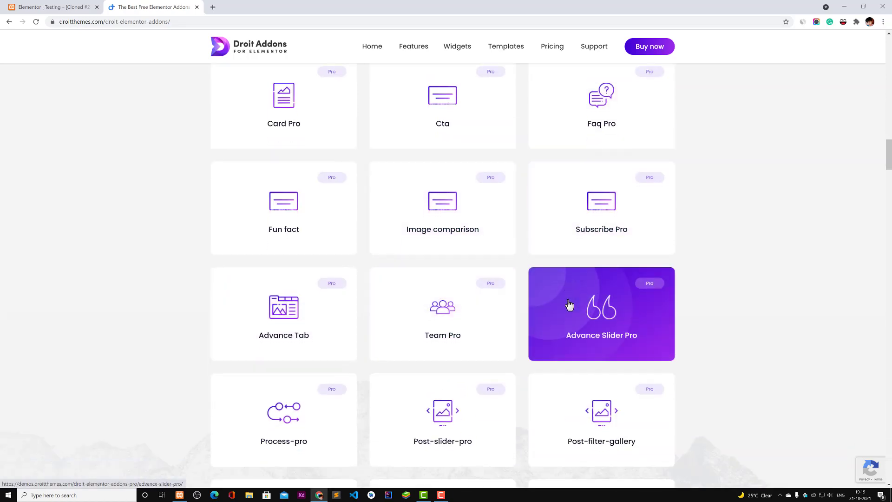
scroll(578, 303, down, 4)
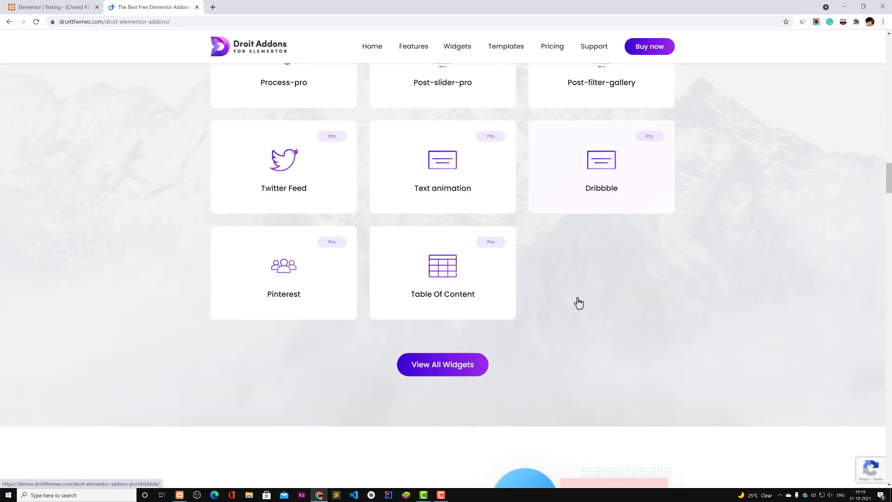
scroll(723, 268, down, 5)
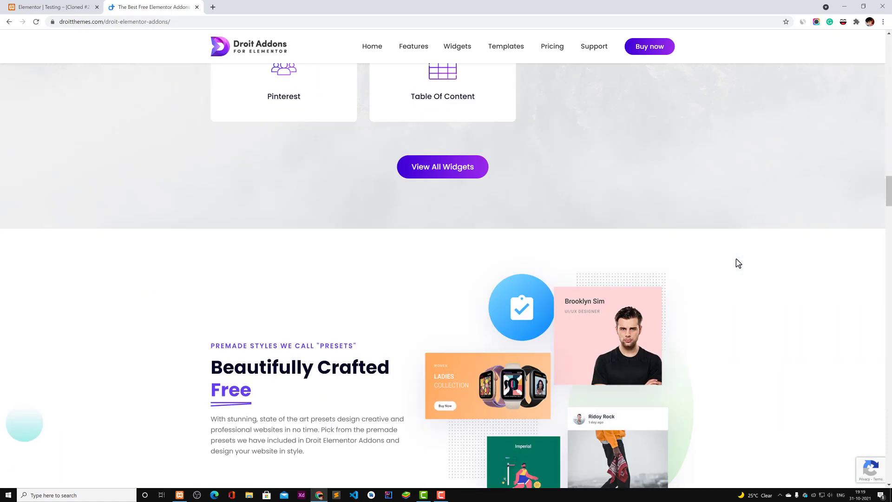
scroll(503, 155, up, 5)
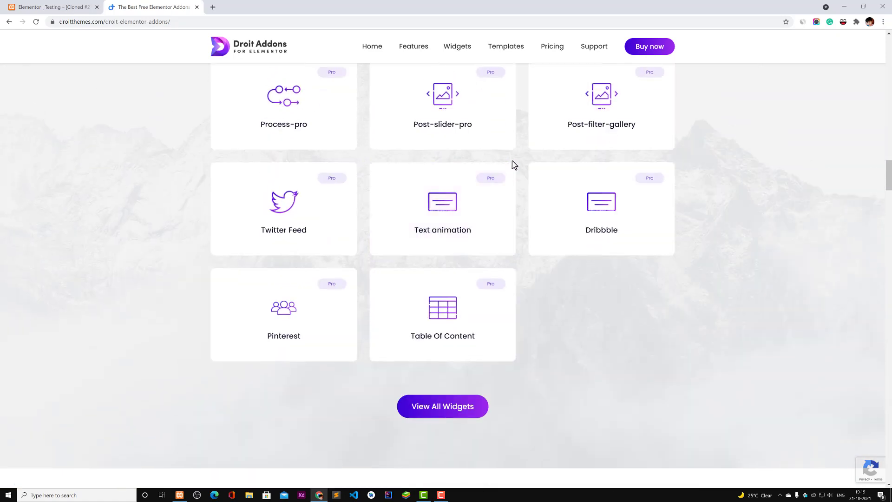
scroll(887, 185, down, 5)
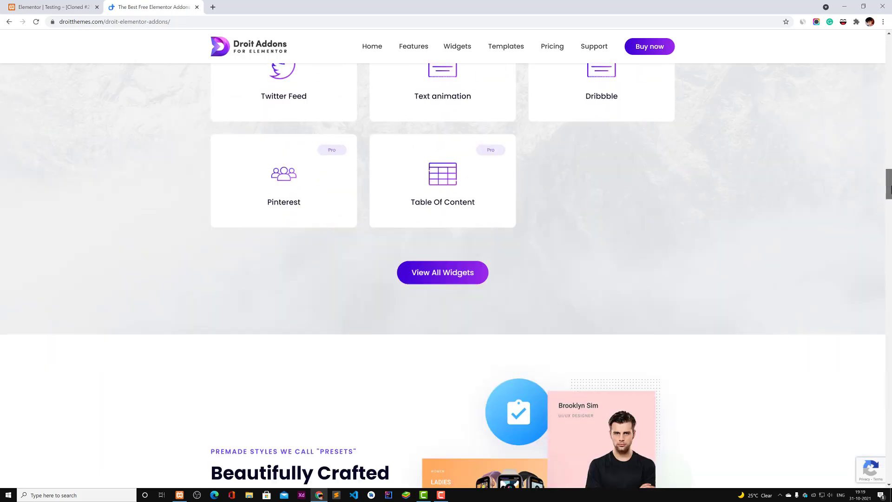
Step: Examine the "Beautifully Crafted Free" section about premade preset styles
scroll(890, 190, down, 3)
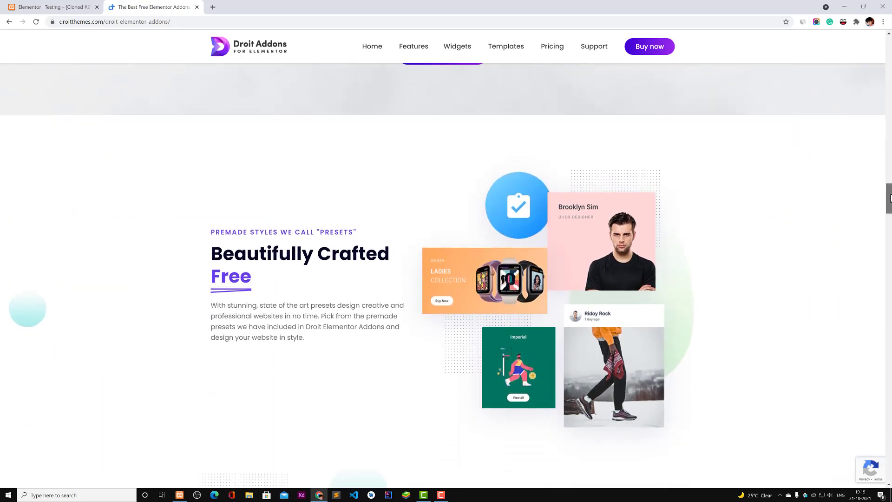
scroll(889, 198, down, 1)
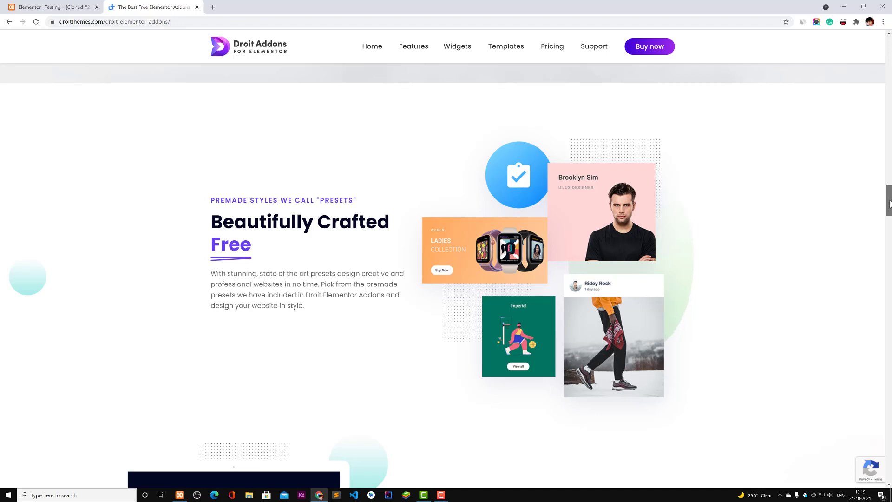
scroll(889, 203, down, 1)
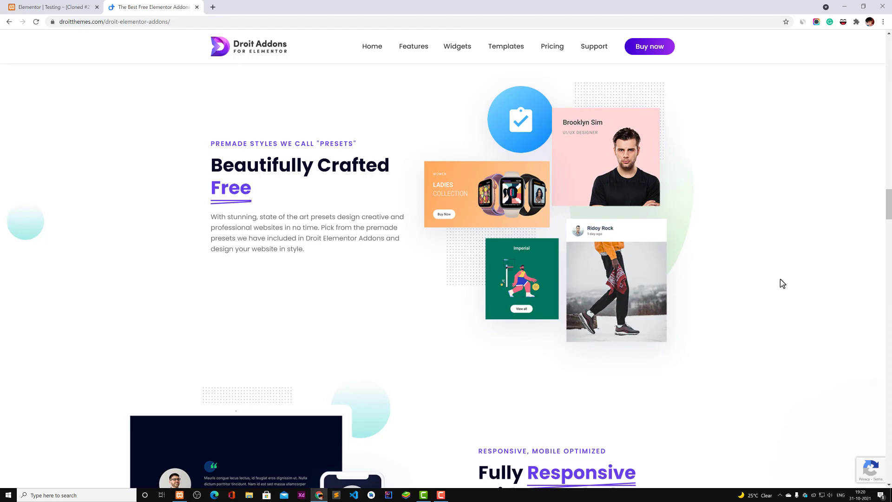
mouse_move(889, 206)
mouse_down()
mouse_move(889, 218)
mouse_move(889, 186)
mouse_move(889, 201)
mouse_up()
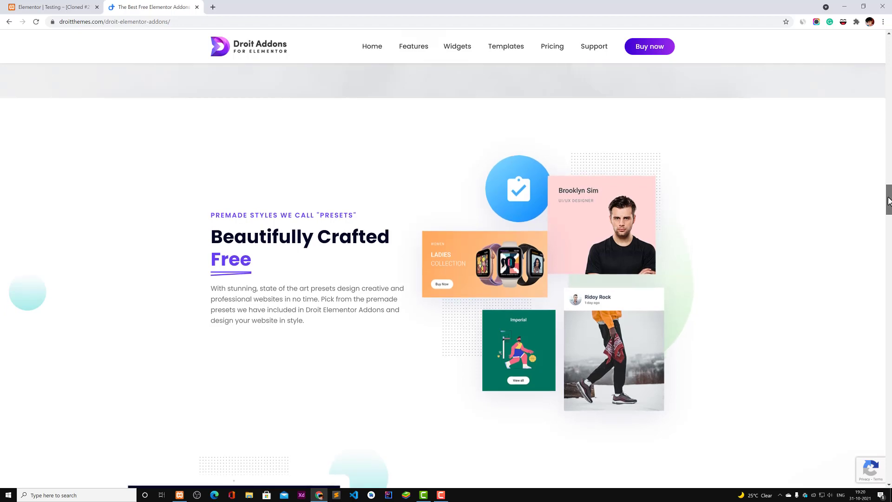
drag(889, 200, 890, 203)
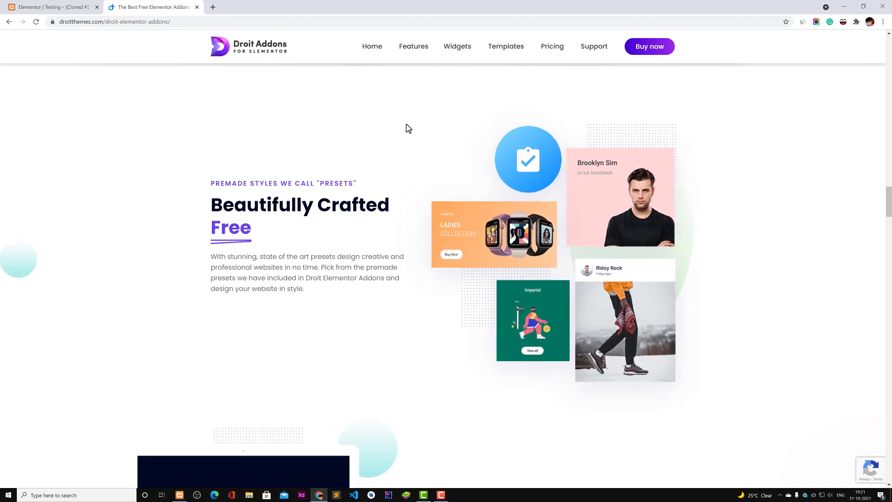
Step: Review the "Fully Responsive Widgets, Blocks" and "Build Anything In Your Website, Literally" sections
scroll(709, 294, down, 6)
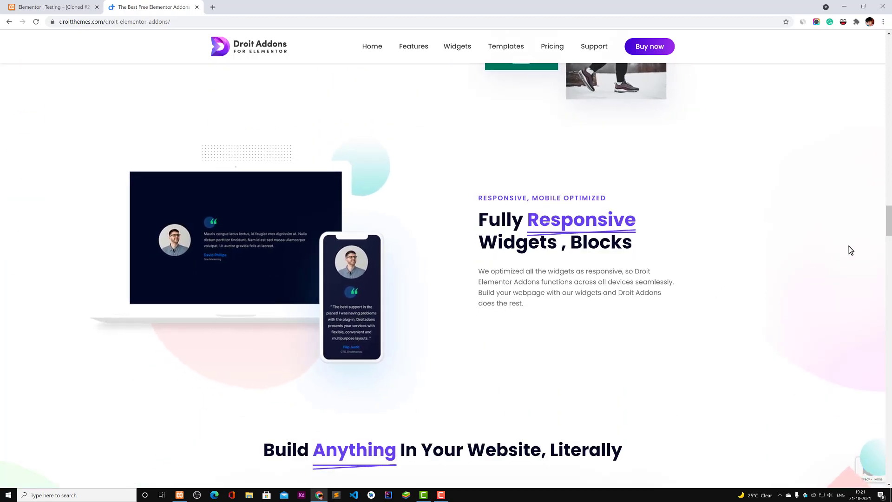
scroll(889, 228, down, 1)
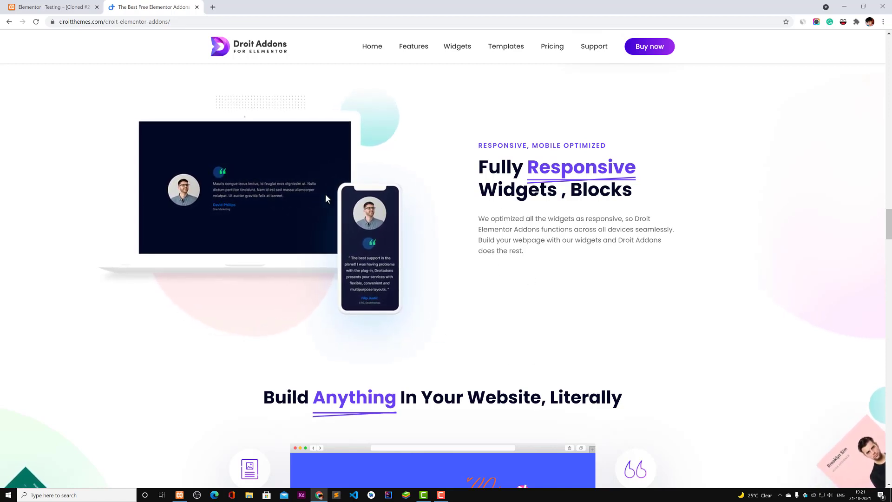
scroll(350, 238, down, 5)
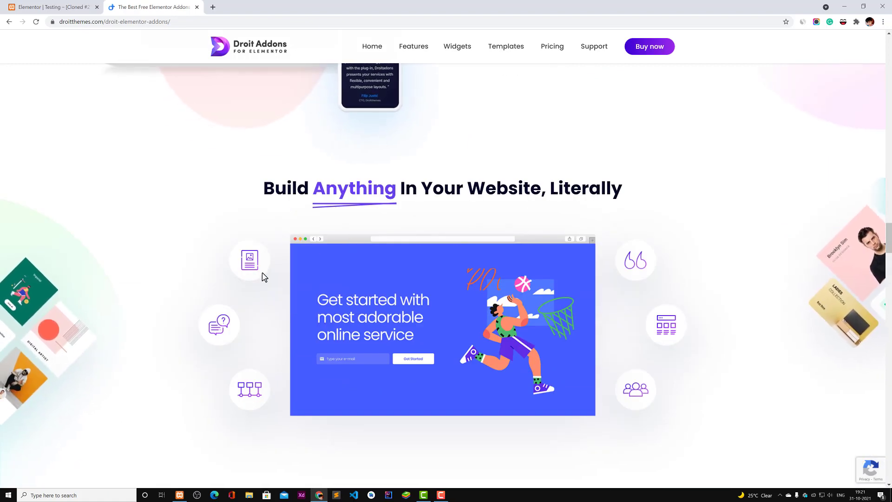
scroll(341, 274, down, 2)
Step: Examine the ready-made template previews and the "Powerful And Versatile Controls" section
scroll(341, 275, down, 6)
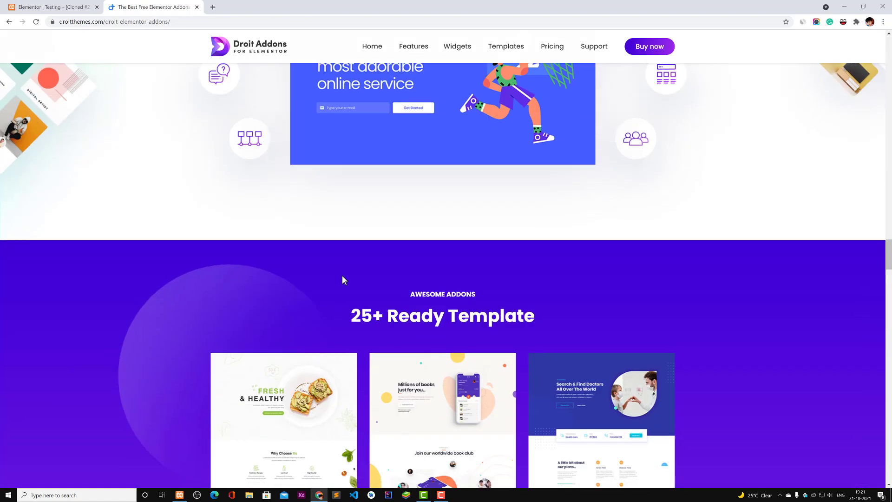
scroll(539, 243, down, 6)
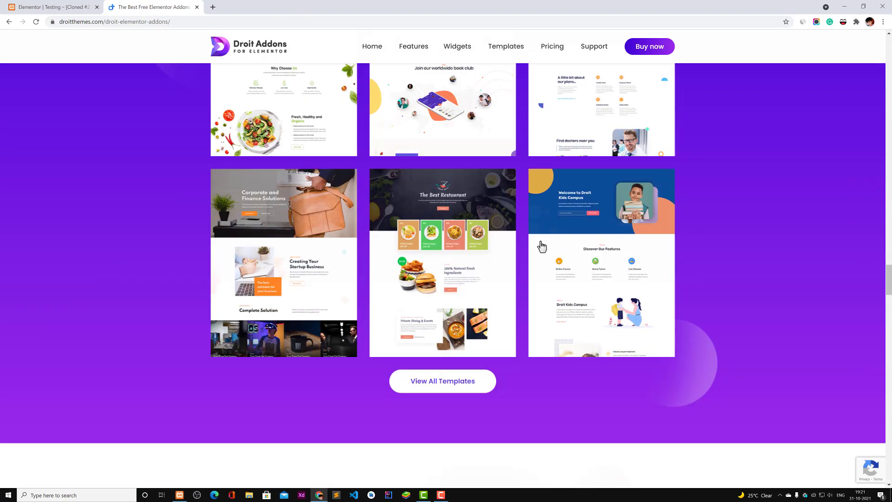
scroll(511, 298, down, 1)
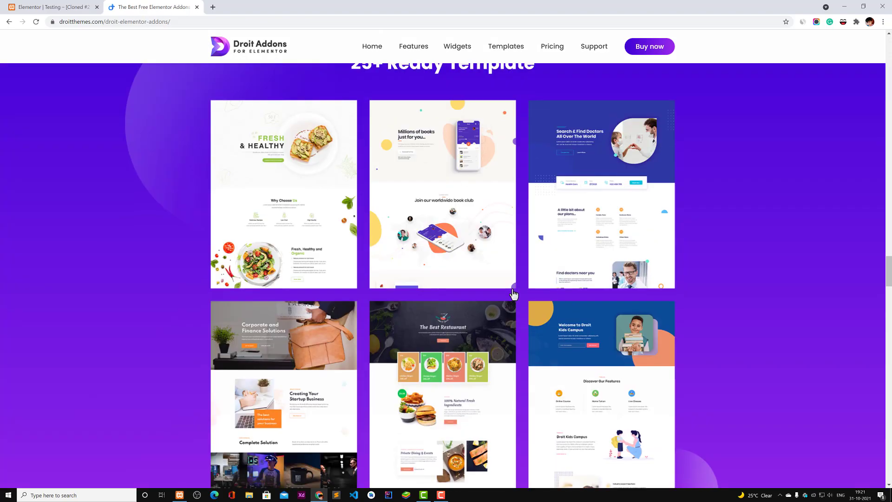
scroll(511, 292, up, 5)
scroll(618, 246, down, 4)
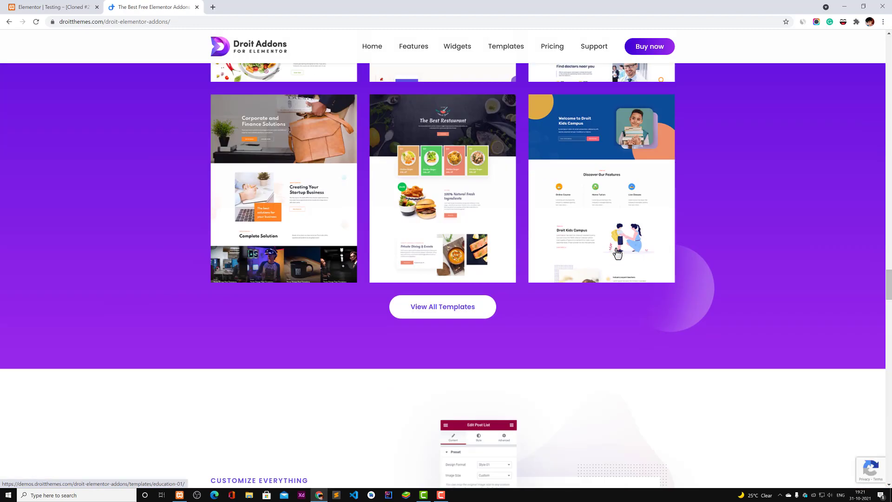
scroll(617, 253, down, 4)
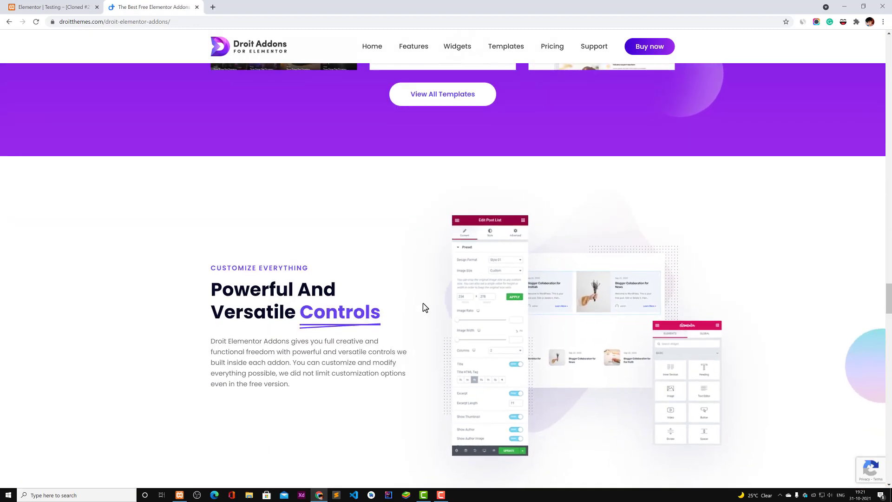
scroll(422, 307, down, 1)
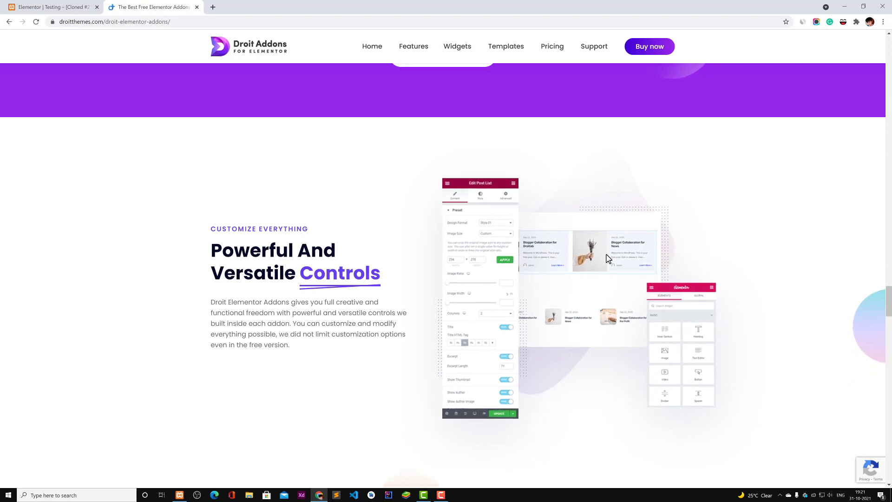
Step: Review the "Powerful And Versatile Controls" and "Unlimited Section Nesting" sections
scroll(606, 272, down, 5)
scroll(606, 273, up, 4)
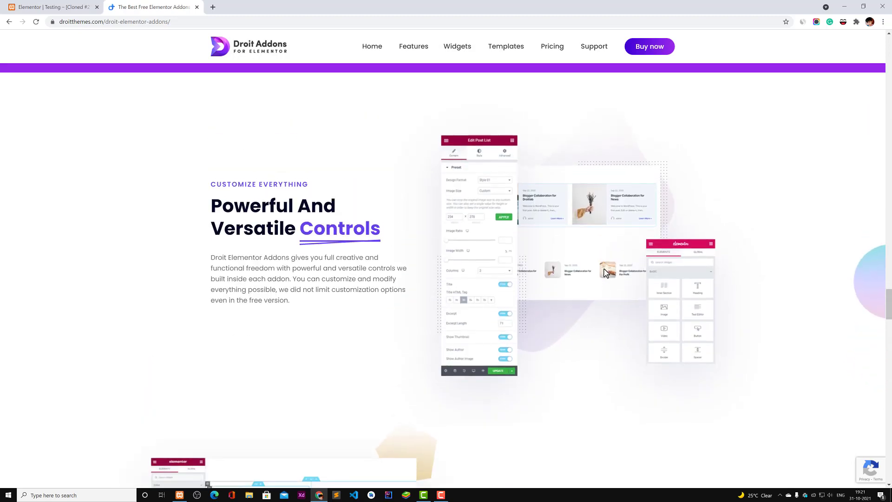
scroll(606, 273, down, 5)
scroll(606, 283, down, 1)
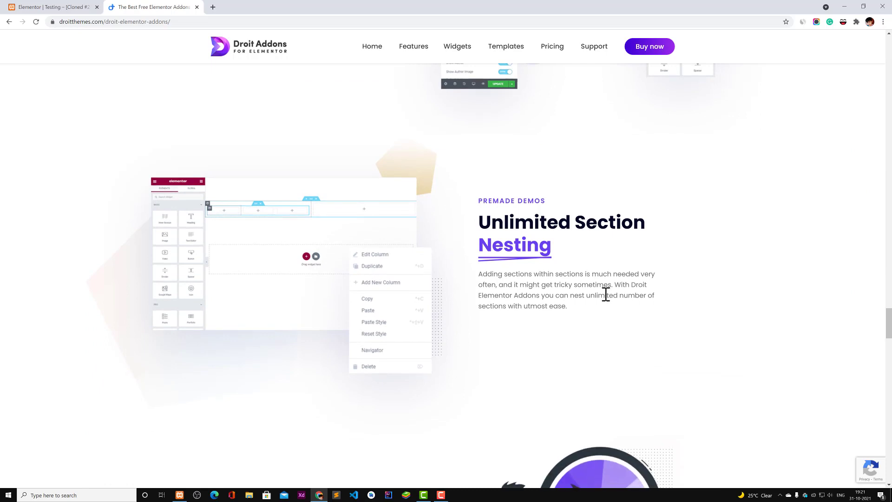
scroll(585, 309, down, 1)
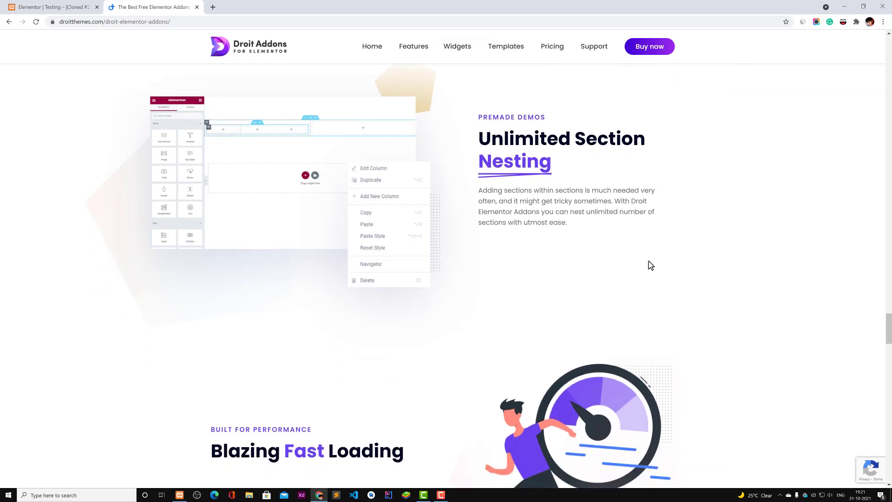
Step: Read the "Blazing Fast Loading" section, comparing it with the section nesting preview above it
scroll(623, 263, down, 3)
scroll(555, 255, down, 3)
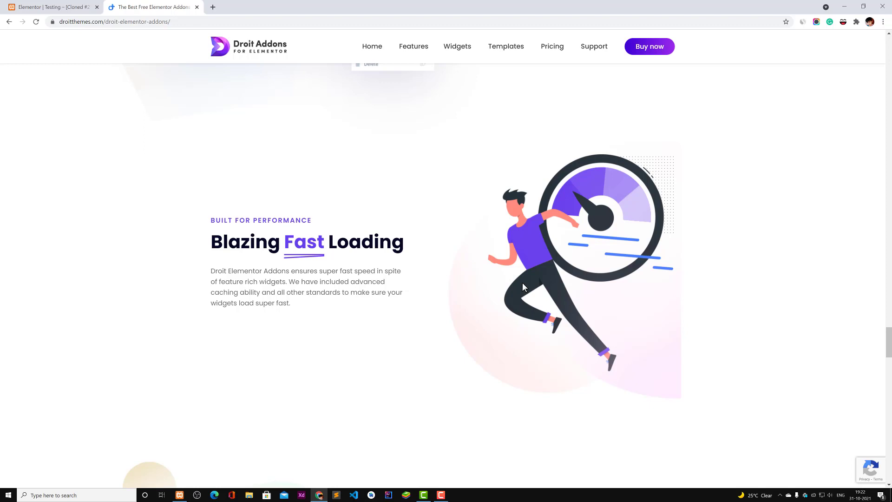
scroll(549, 264, up, 3)
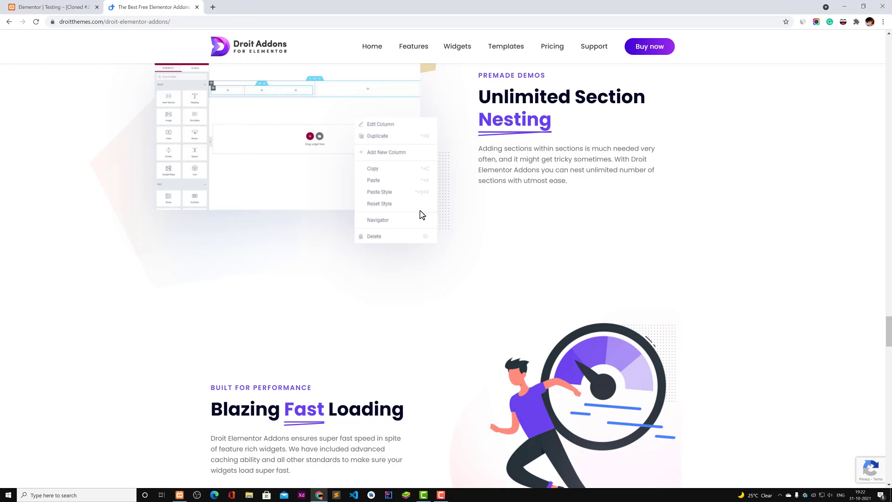
scroll(595, 382, down, 2)
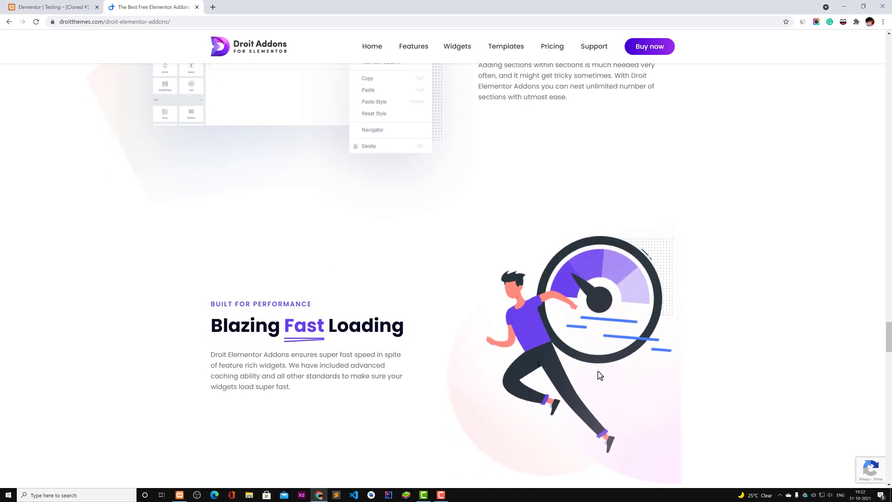
scroll(573, 375, down, 3)
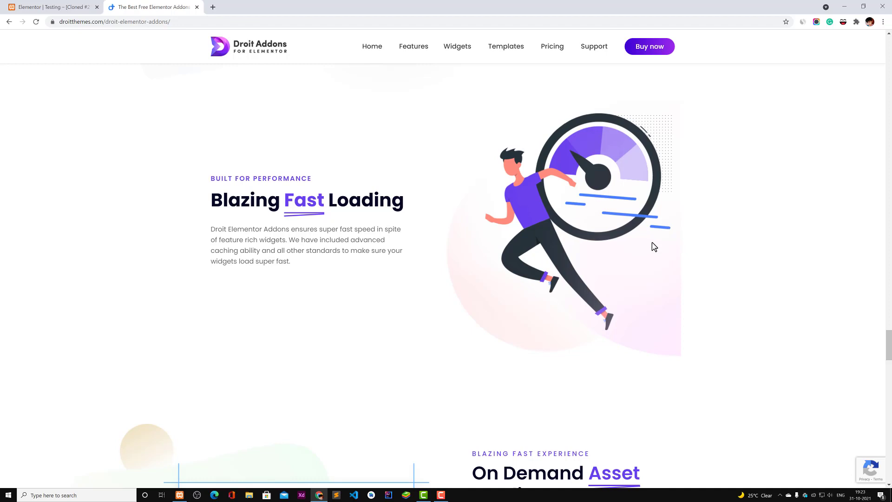
Step: Review the "On Demand Asset Loading" and "Advanced Tabs" sections
scroll(653, 247, down, 3)
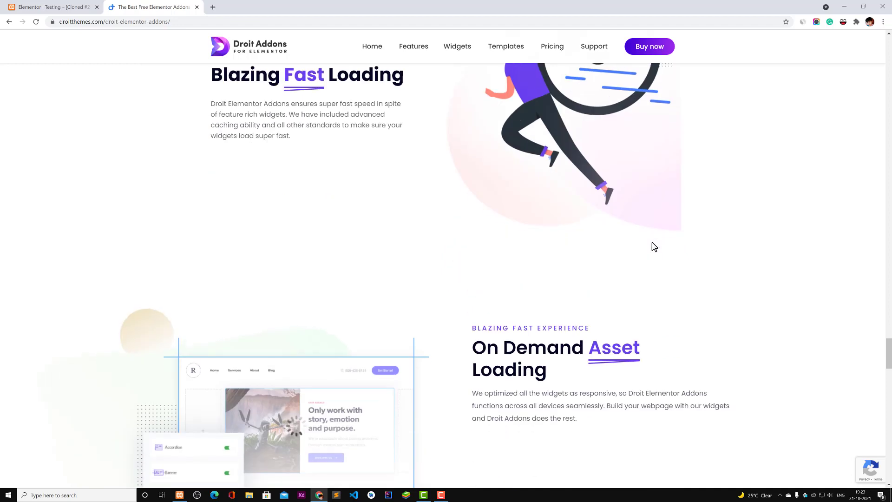
scroll(652, 247, down, 3)
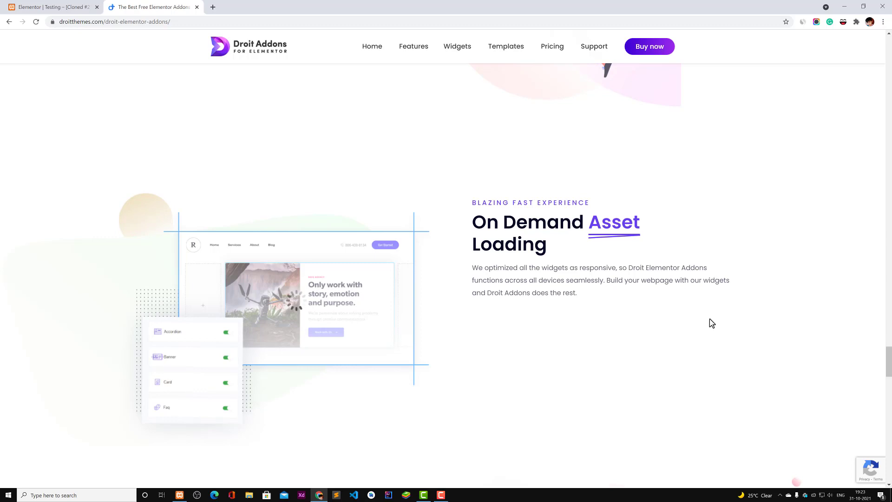
scroll(709, 319, down, 5)
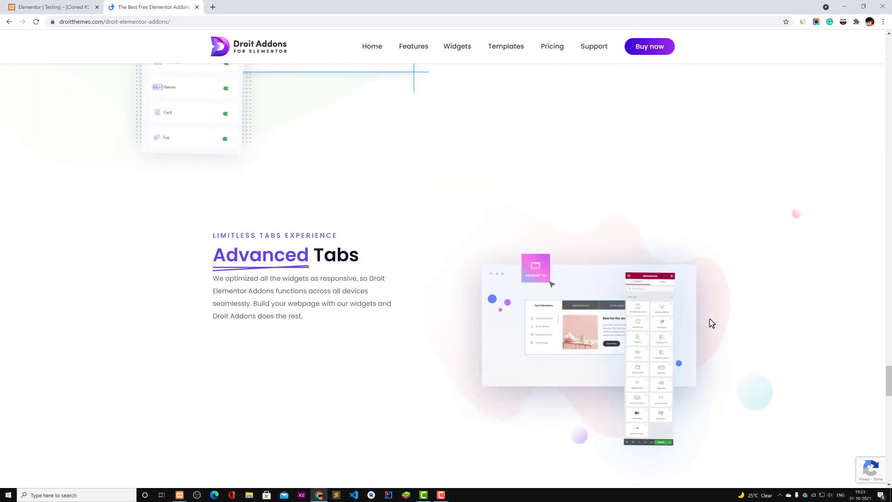
scroll(709, 318, down, 1)
Step: Examine the "Header & Footer Builder" section and its preview image
scroll(709, 319, down, 6)
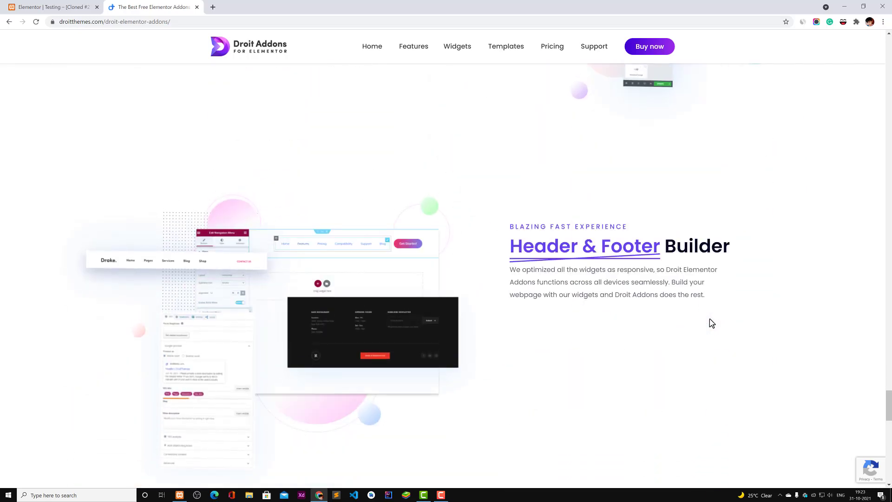
scroll(709, 319, down, 3)
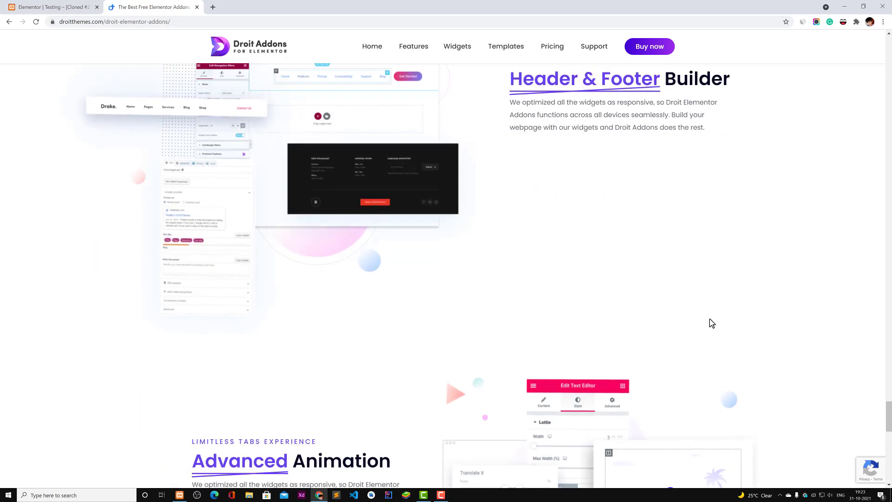
scroll(710, 319, up, 4)
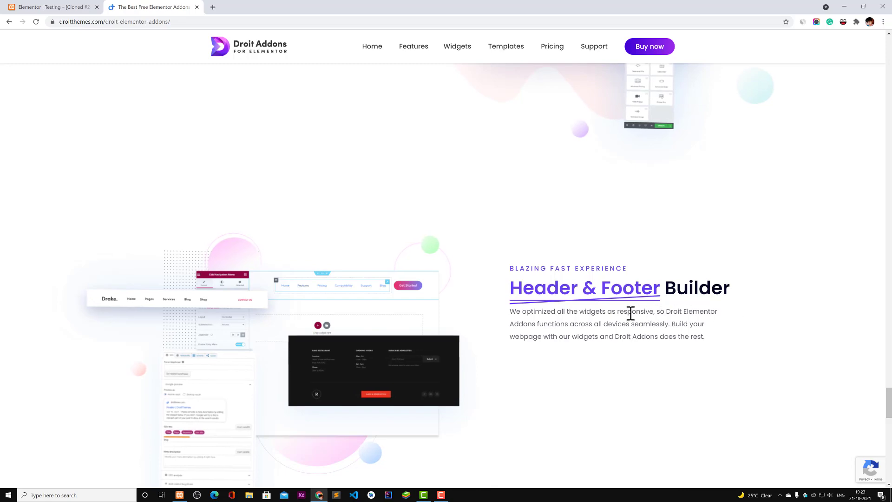
scroll(626, 314, down, 3)
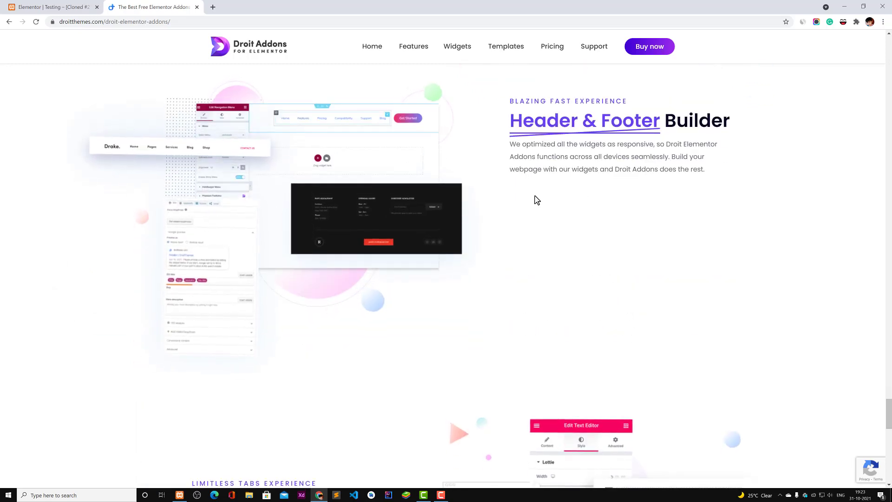
scroll(562, 206, up, 3)
scroll(585, 258, down, 4)
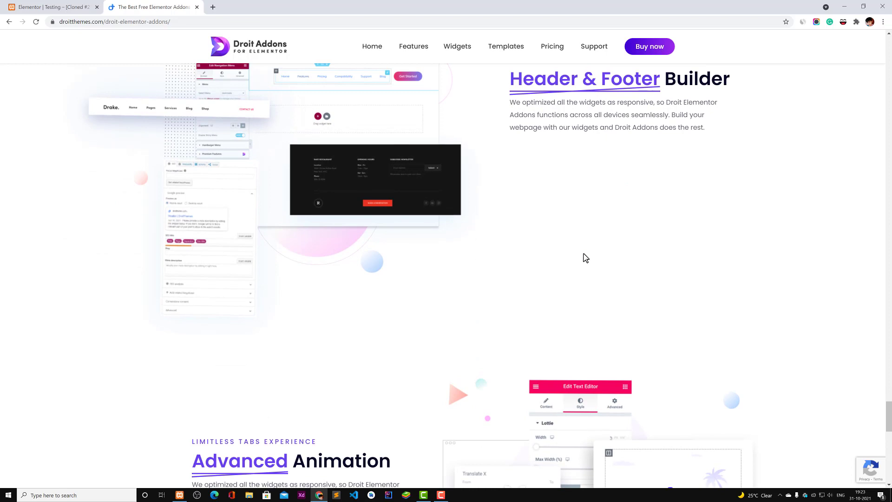
Step: Look over the "Advanced Animation" section and the rest of the page to the footer, and return to the upper part
scroll(586, 258, down, 5)
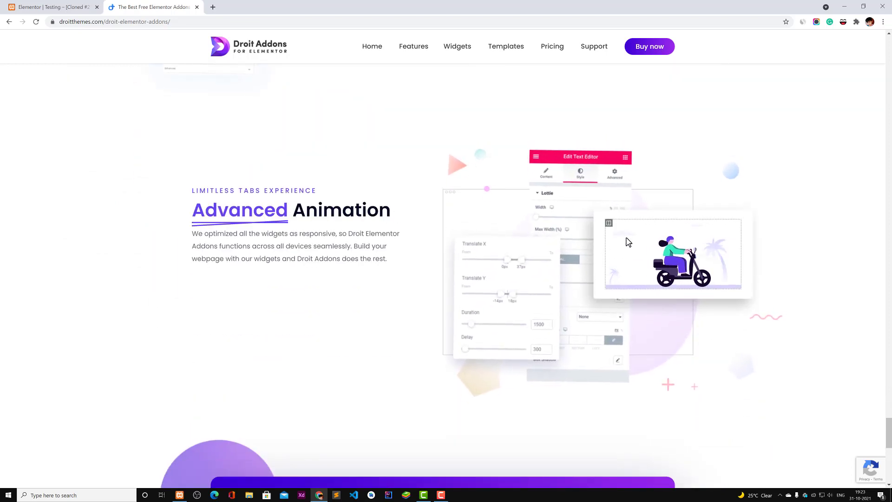
scroll(627, 241, down, 5)
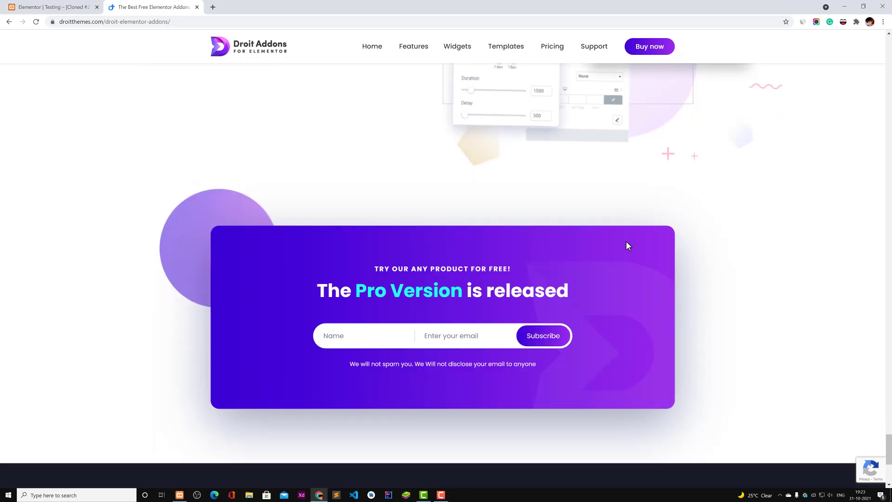
scroll(627, 246, down, 5)
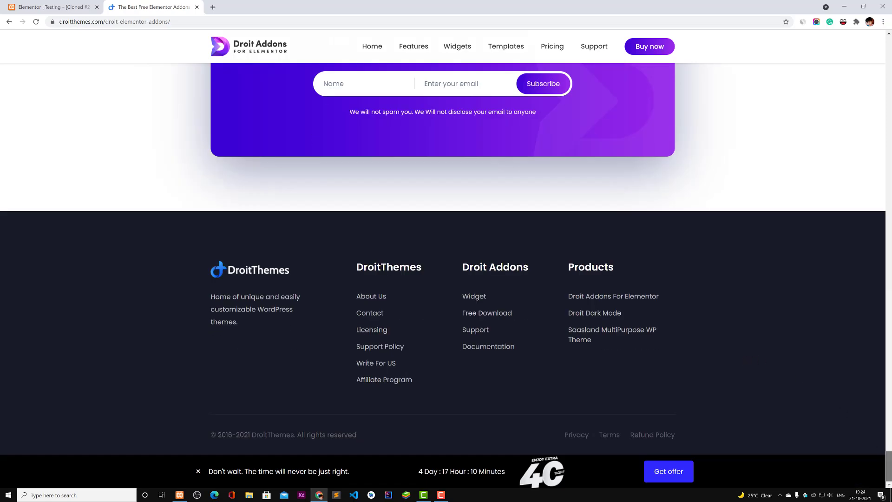
scroll(408, 70, up, 20)
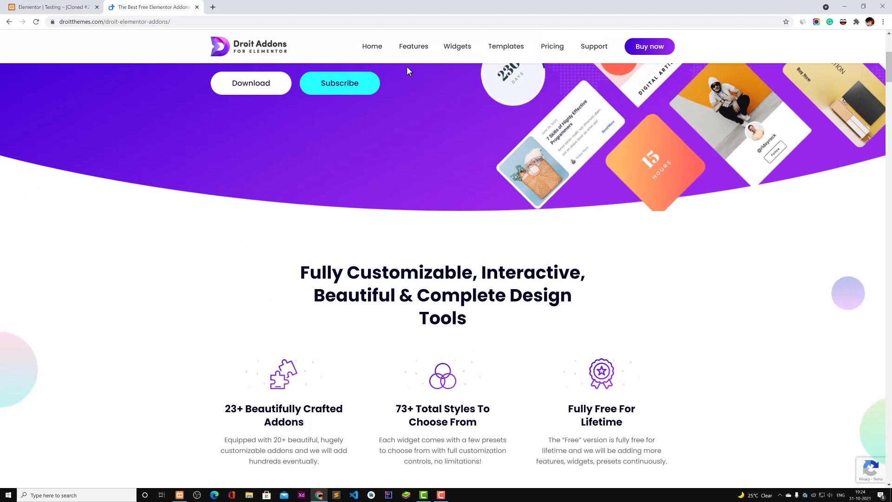
Step: Switch to the Elementor editor, find the Droit Addons widget category and collapse it
click(47, 7)
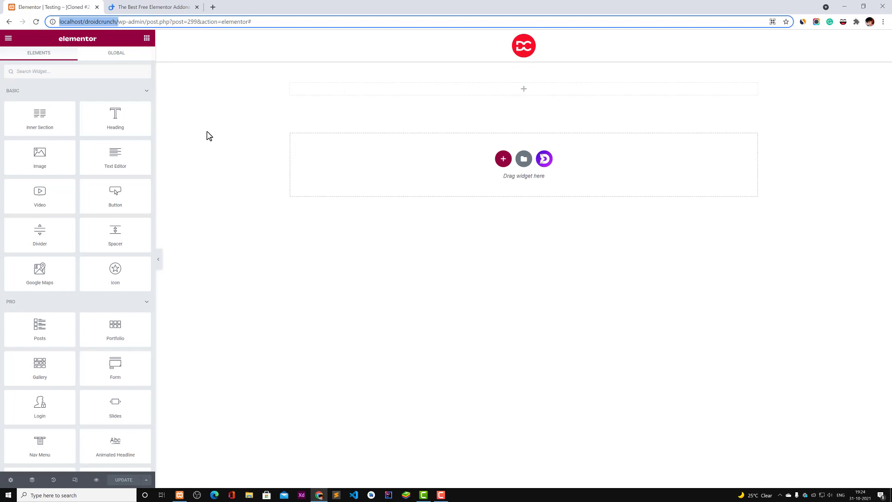
scroll(135, 121, down, 15)
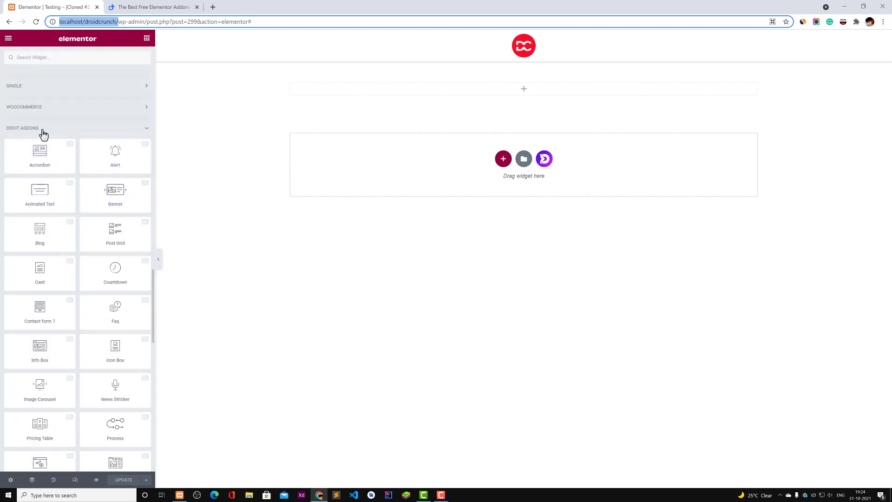
click(92, 132)
click(93, 132)
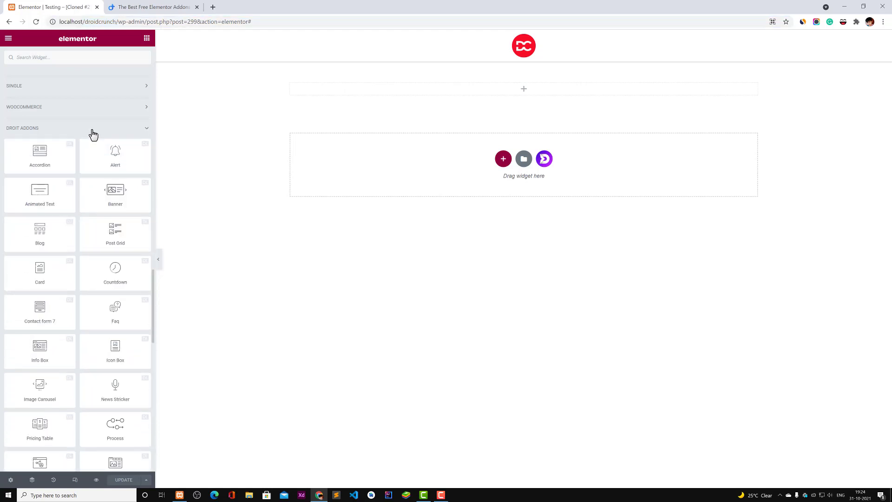
click(86, 132)
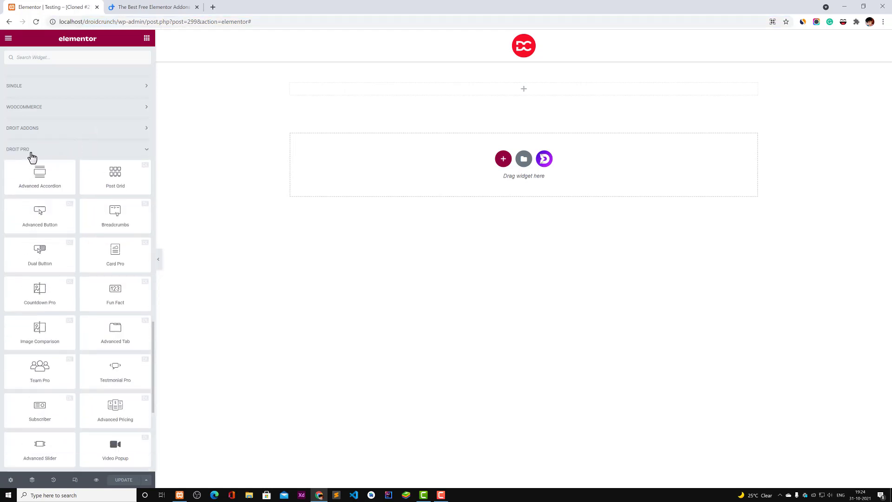
Step: Look through the widgets in the Droit Pro category
click(30, 152)
click(34, 271)
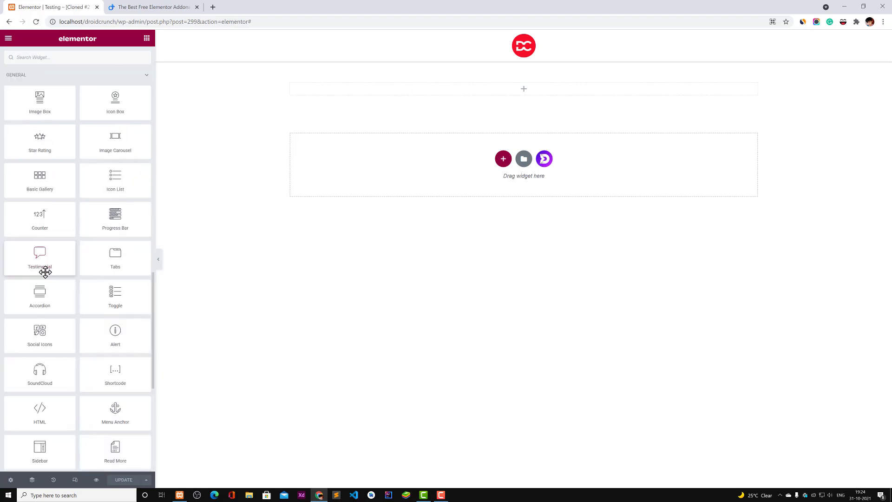
click(43, 269)
click(36, 308)
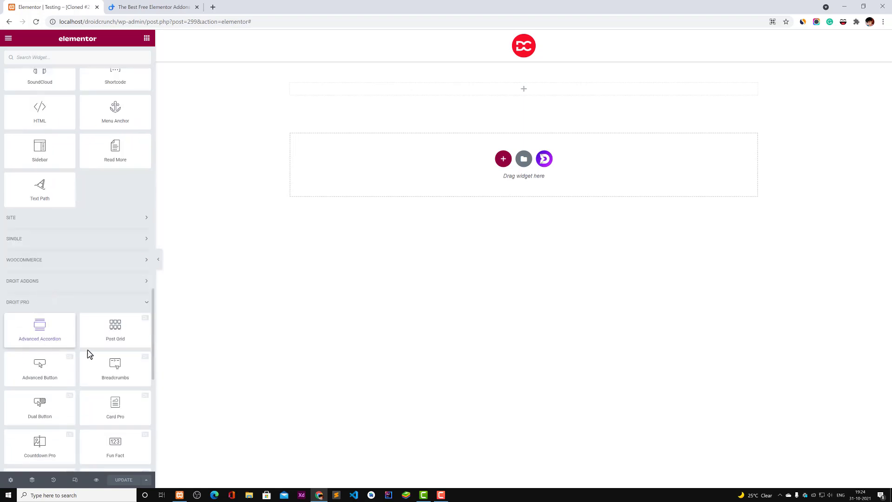
scroll(81, 320, down, 8)
scroll(98, 327, up, 5)
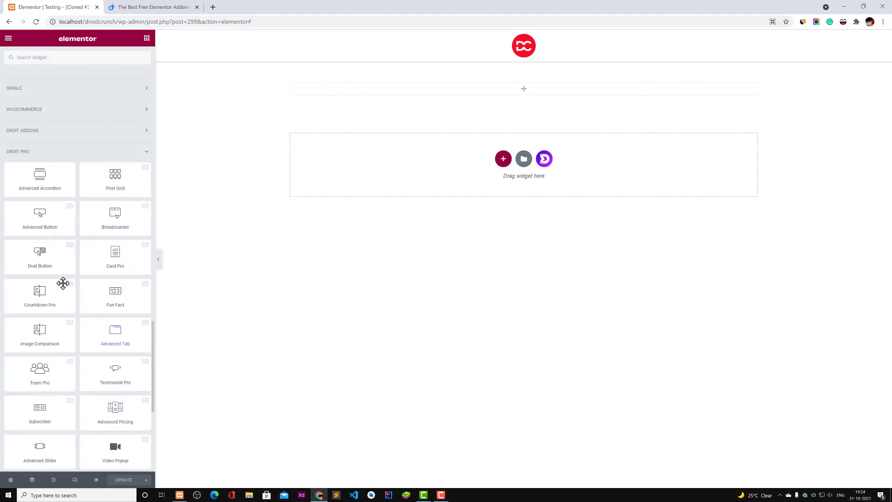
Step: Expand the Droit Addons category and add its Card widget to the empty section of the page
click(38, 134)
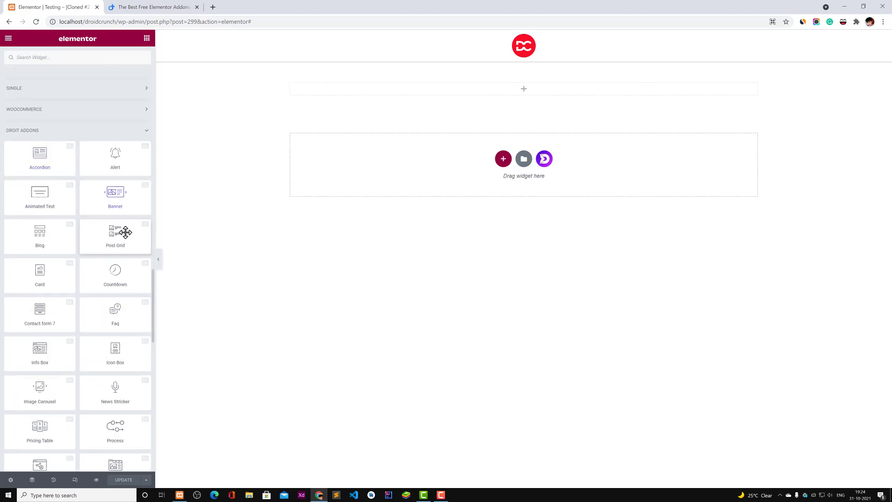
drag(53, 286, 411, 91)
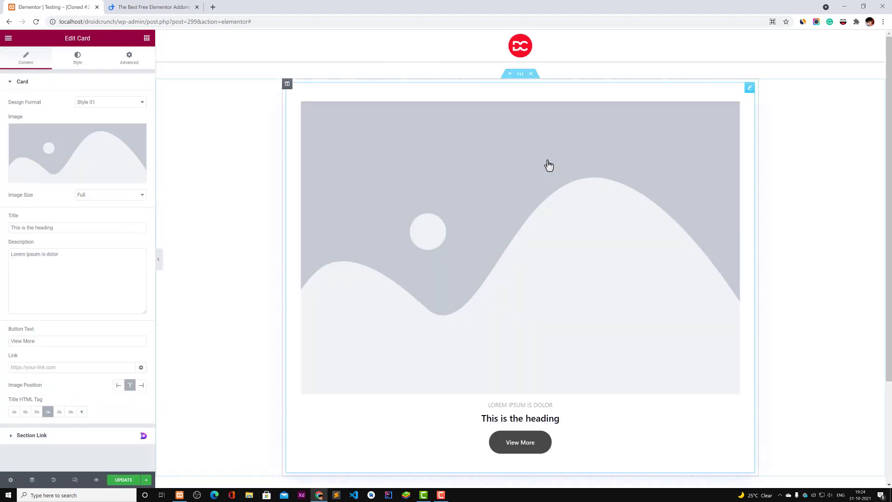
scroll(526, 340, down, 1)
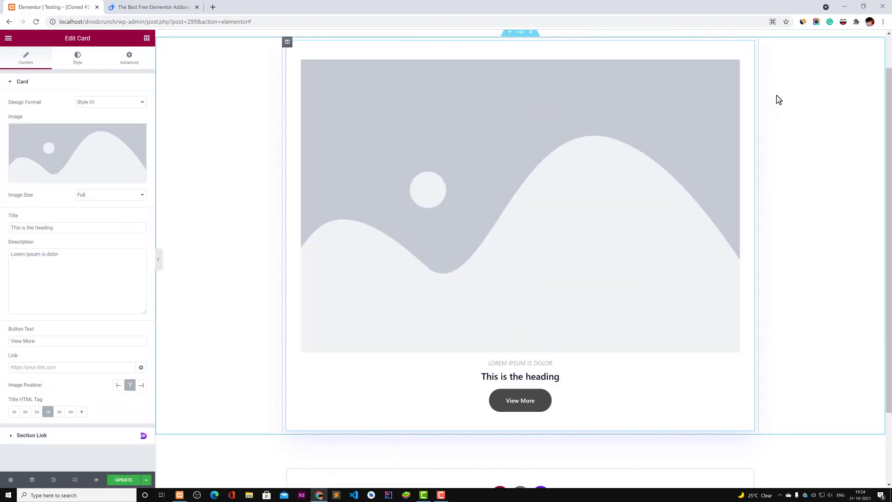
Step: Try the Style 02 design format on the card and switch it back to Style 01
click(80, 105)
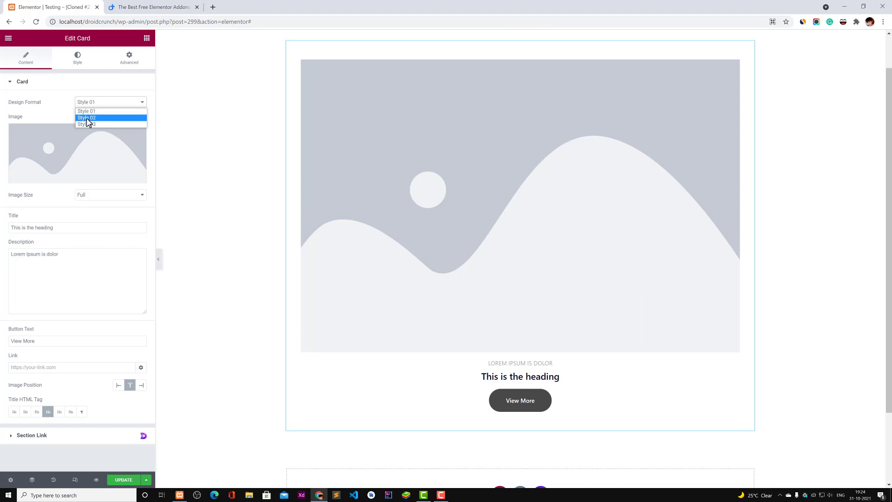
click(89, 119)
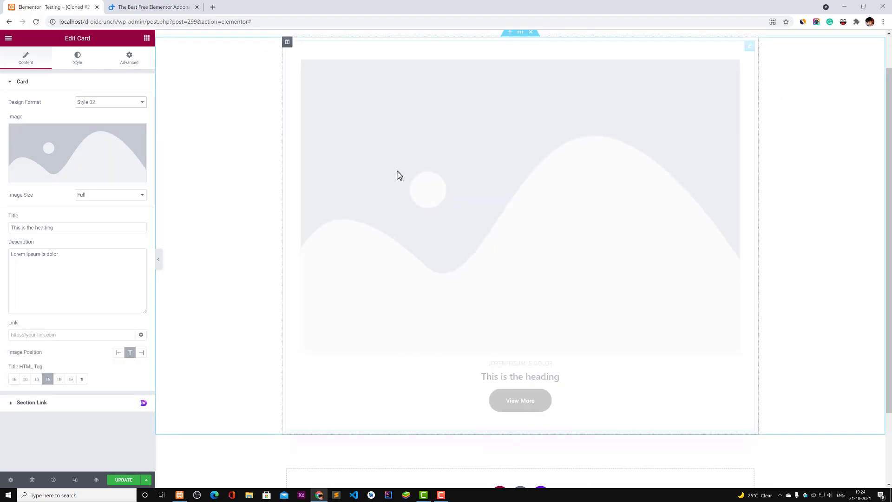
click(94, 105)
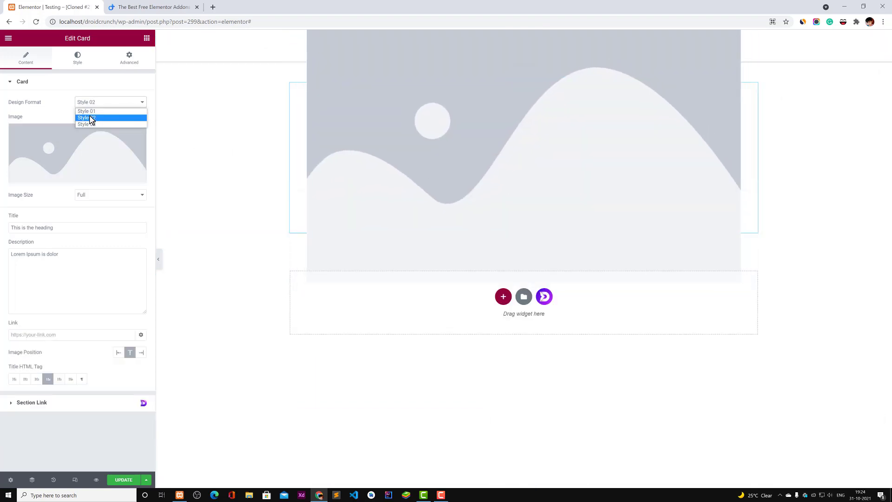
click(89, 118)
click(91, 105)
click(93, 112)
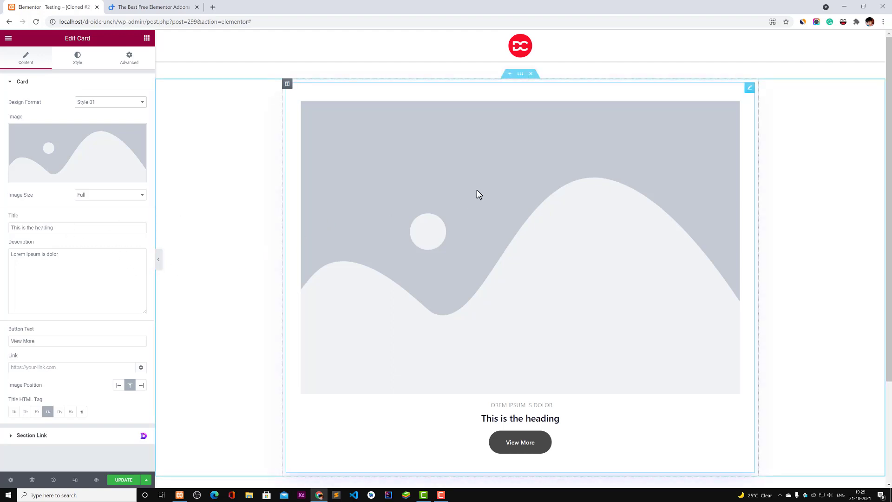
Step: Inspect the card's title field and select the whole description text
click(117, 227)
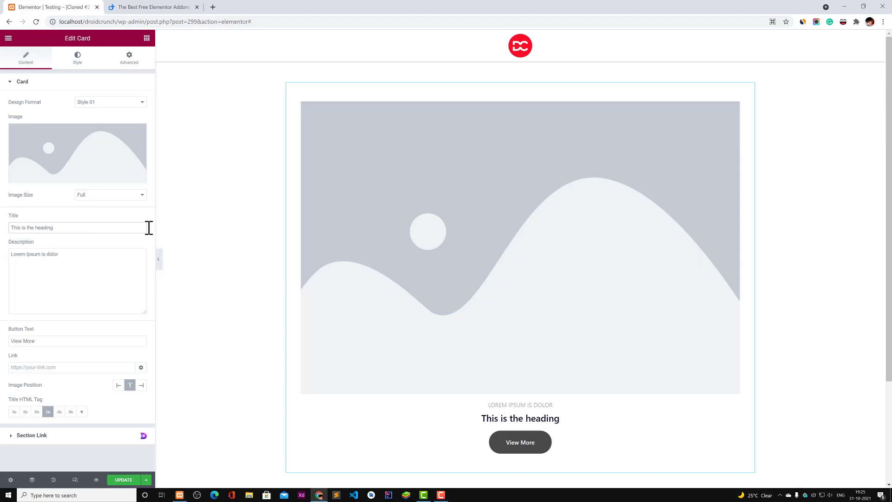
click(139, 258)
drag(110, 259, 11, 257)
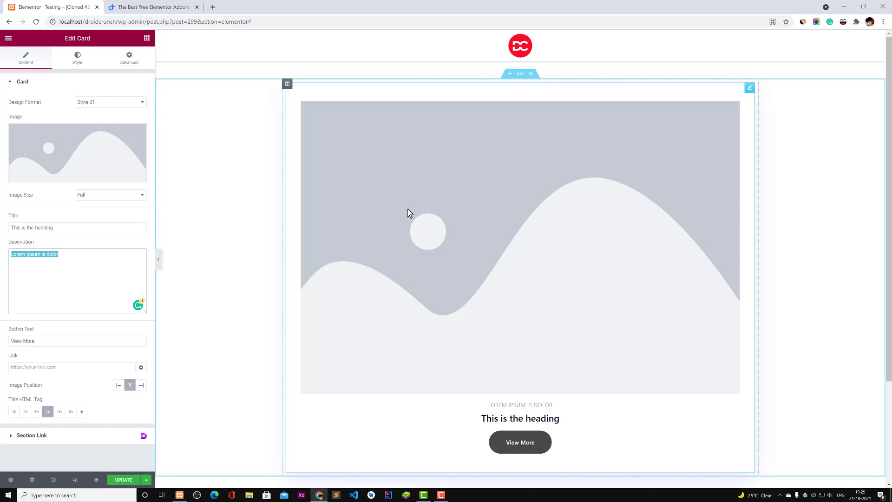
Step: Inspect the card's title text and the link field in its Section Link settings
click(117, 226)
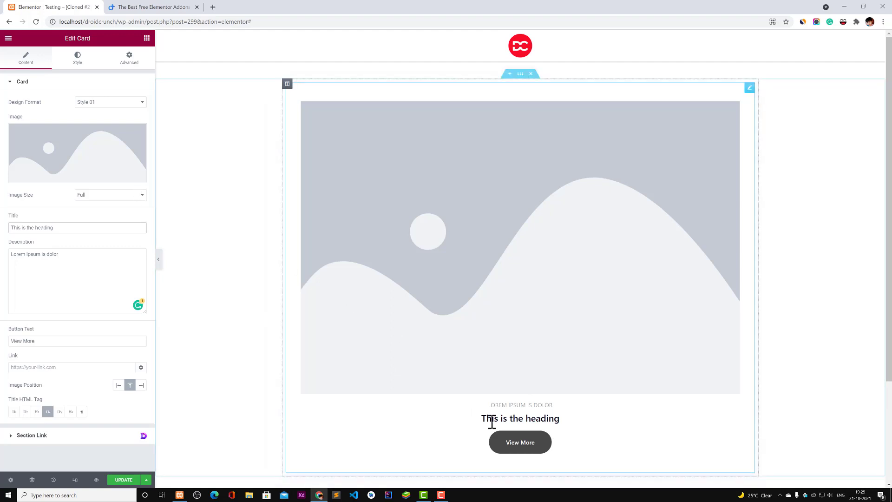
drag(62, 230, 1, 222)
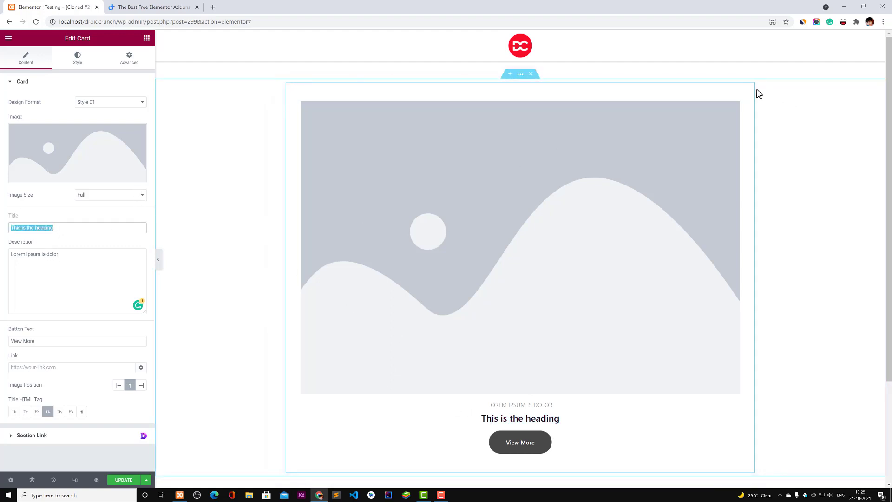
click(116, 87)
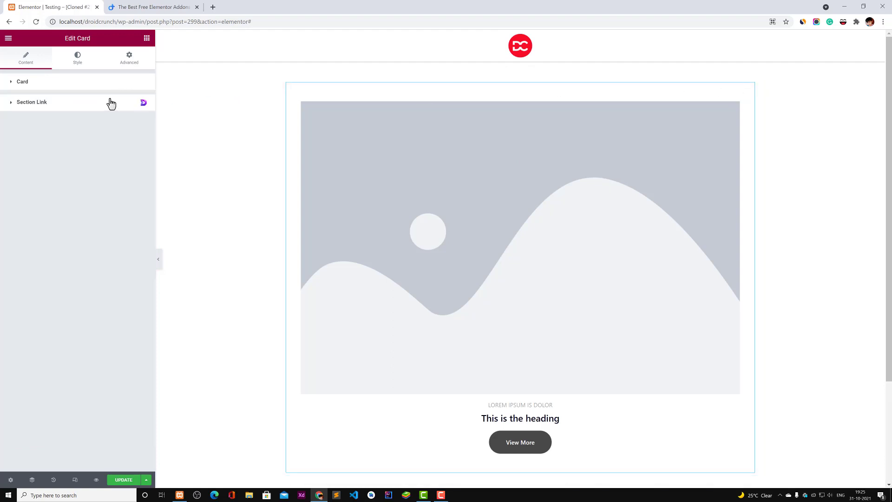
click(112, 103)
click(111, 88)
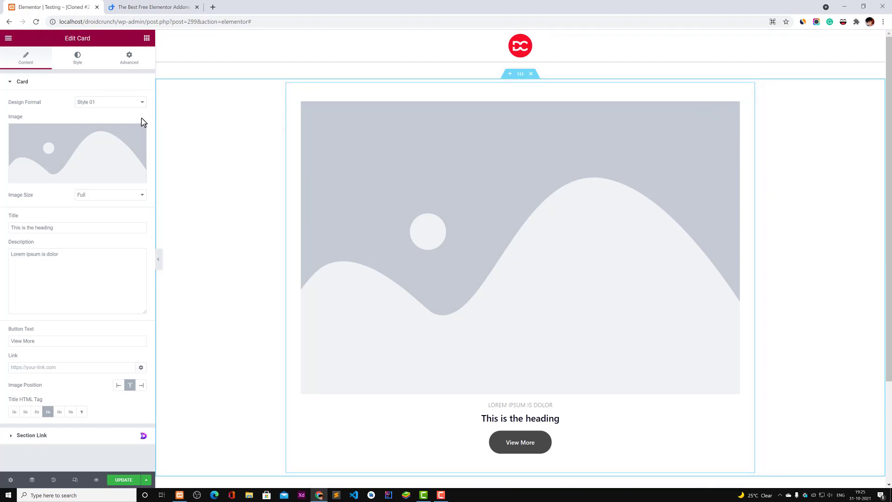
click(64, 87)
click(63, 102)
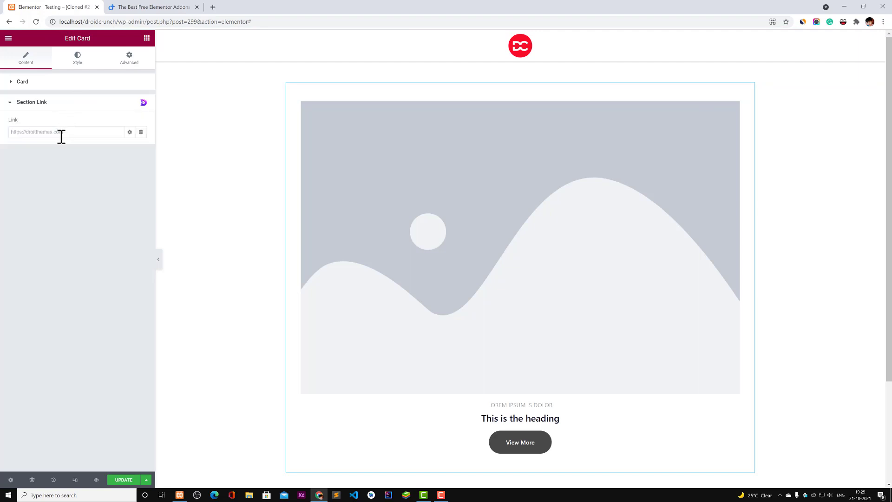
click(29, 130)
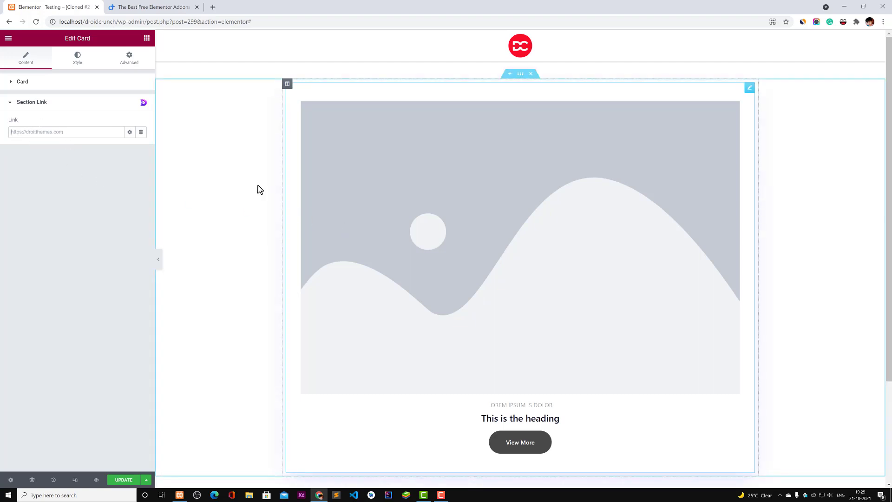
Step: Add a Heading widget above the card and check its Section Link settings
click(147, 39)
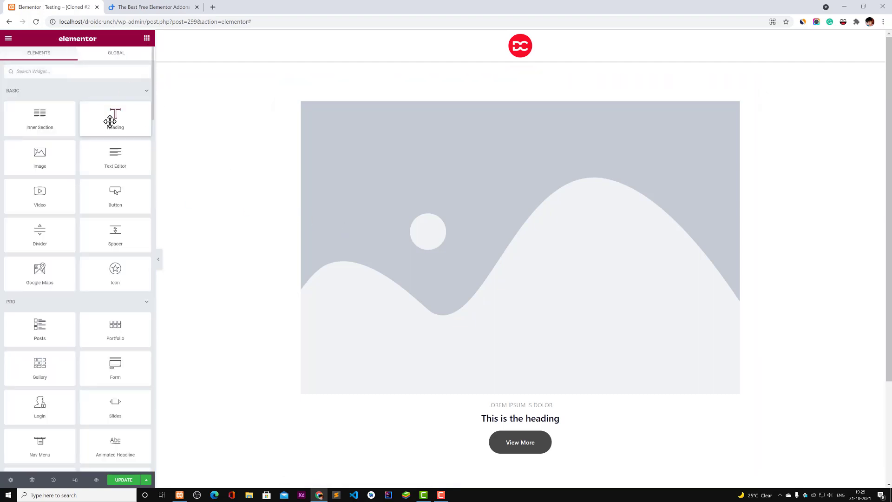
drag(112, 120, 400, 102)
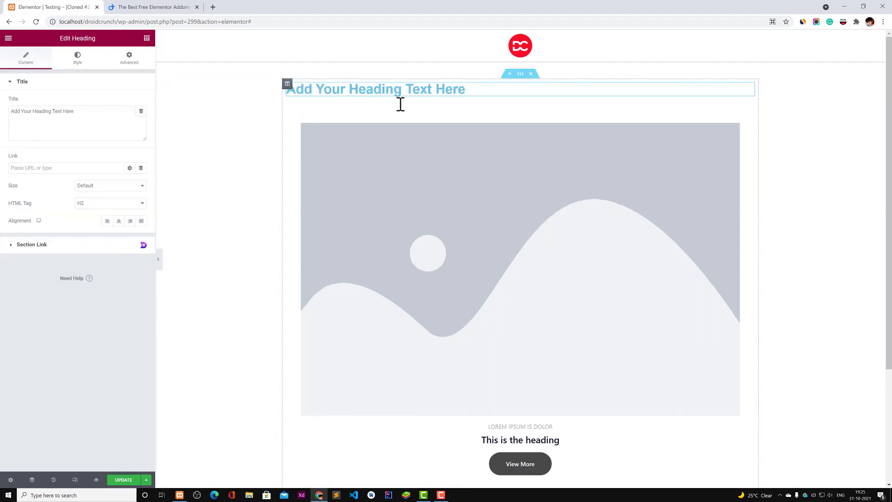
click(29, 244)
click(51, 104)
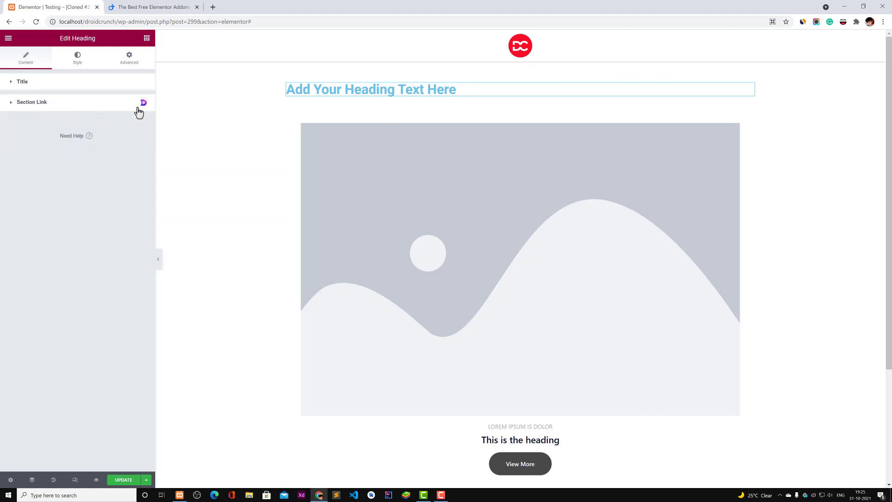
Step: Try the heading's Droit Effect by enabling Floating Effects with Translate, and turn Floating Effects off again
click(128, 65)
click(88, 237)
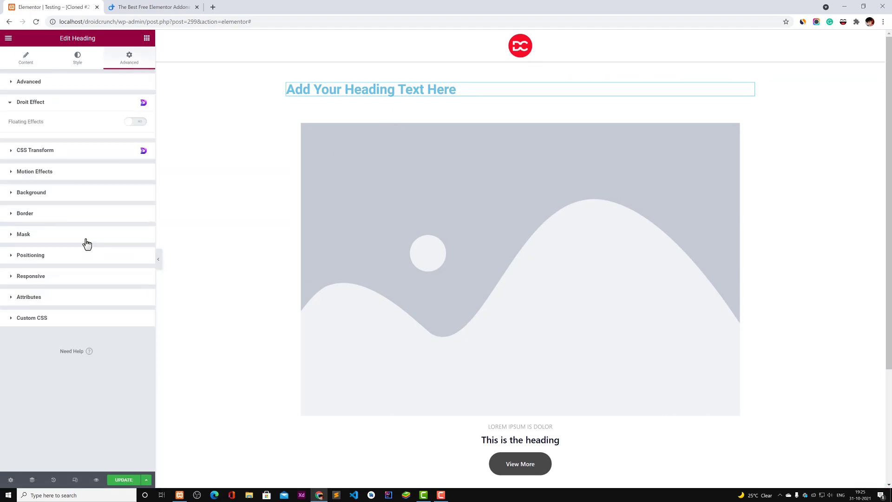
click(135, 122)
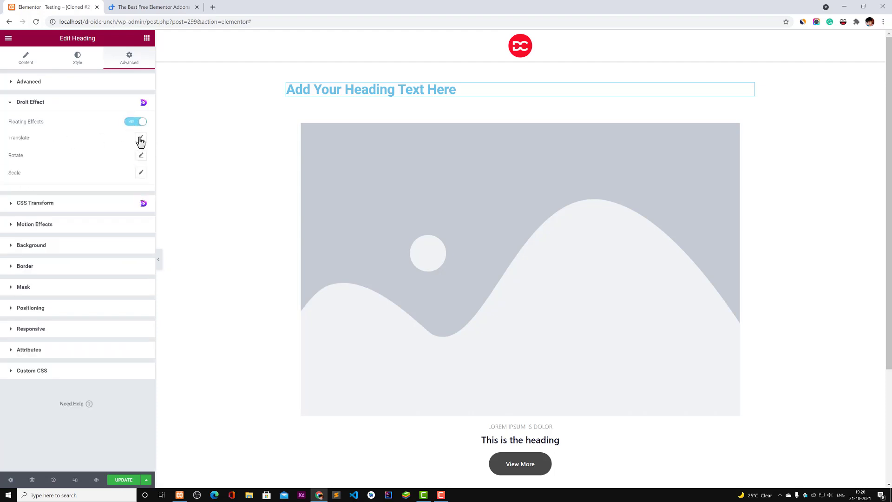
click(141, 138)
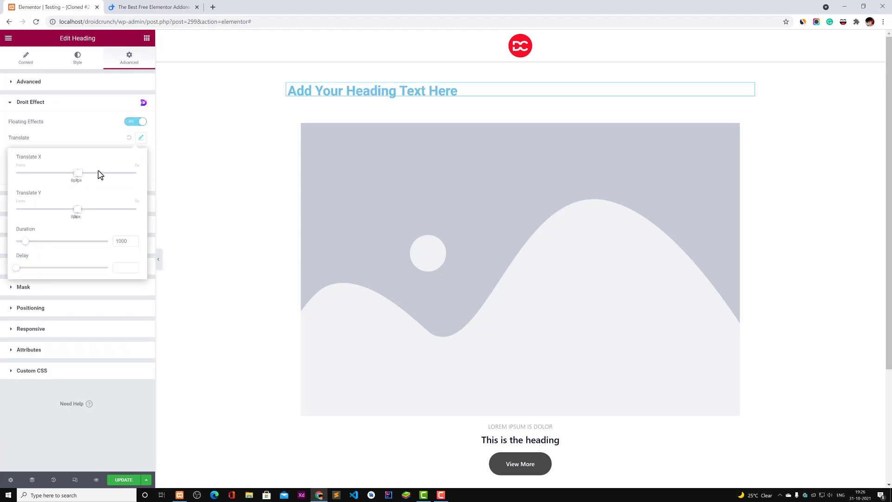
click(140, 137)
click(134, 122)
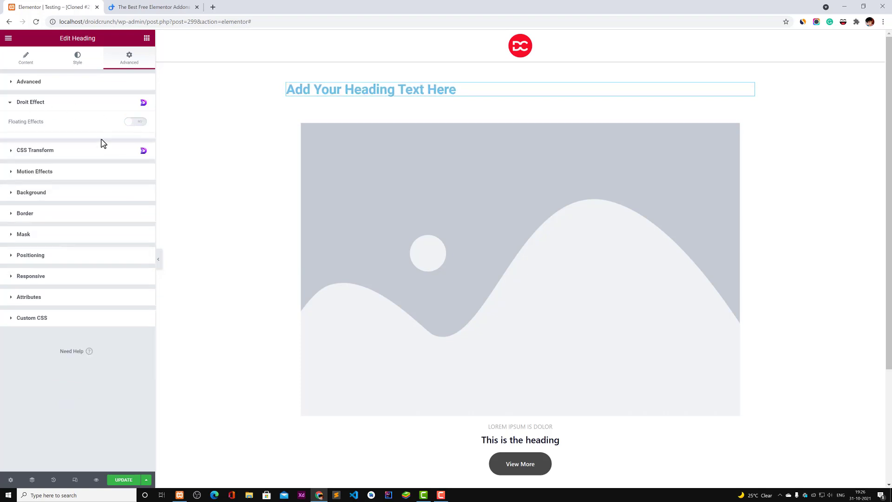
Step: Enable CSS Transform on the heading to see its options, and disable it again
click(58, 156)
click(132, 146)
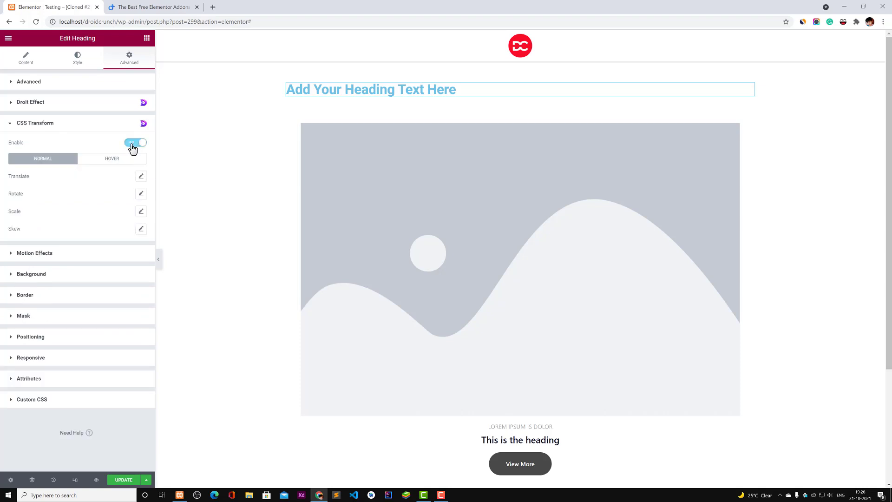
click(132, 145)
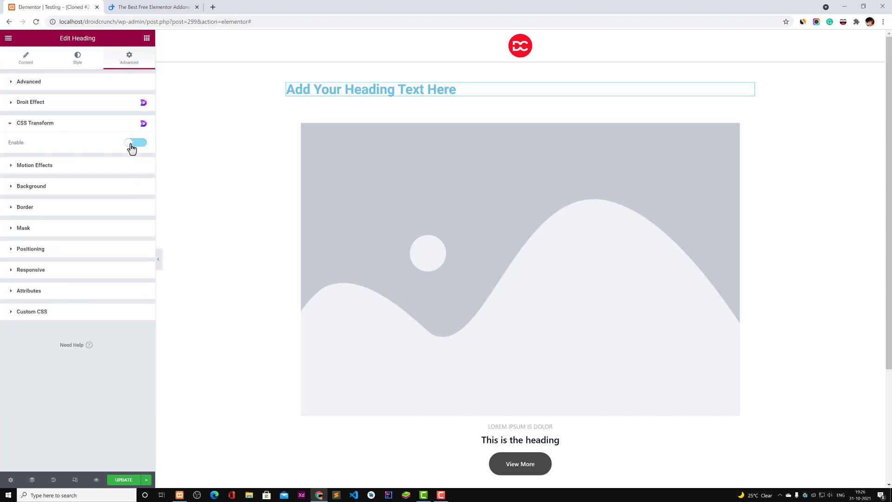
click(71, 126)
Step: Review the heading's Custom CSS and Section Link settings along with its other style options
click(76, 64)
click(50, 179)
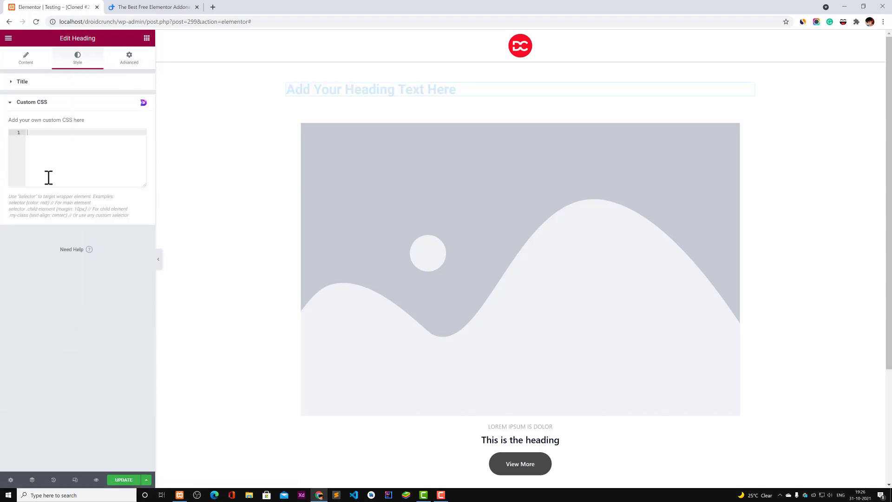
click(26, 58)
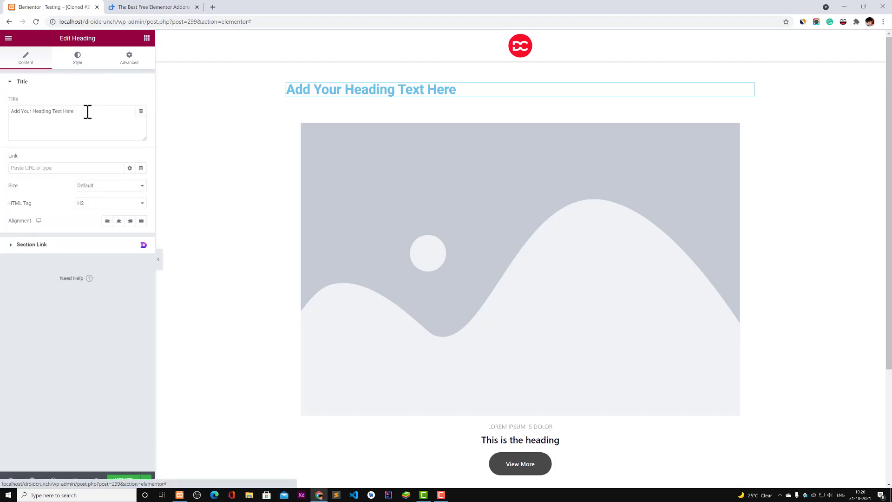
click(76, 245)
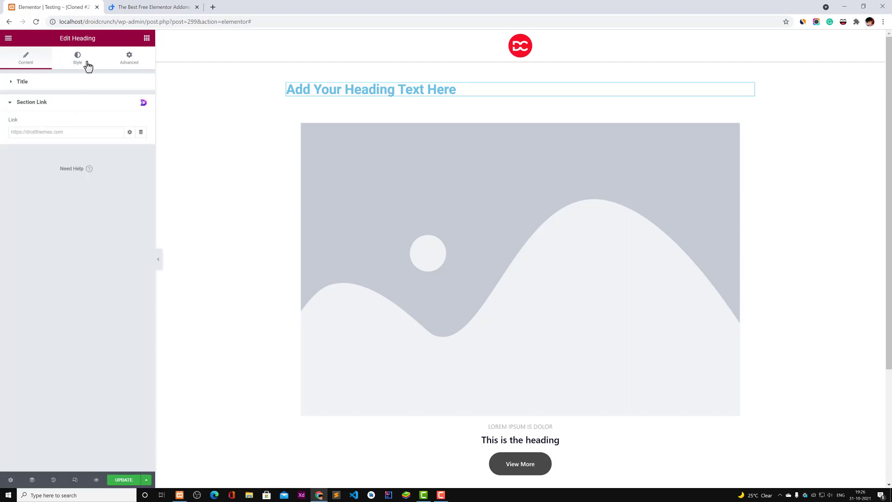
click(85, 64)
click(132, 60)
click(78, 59)
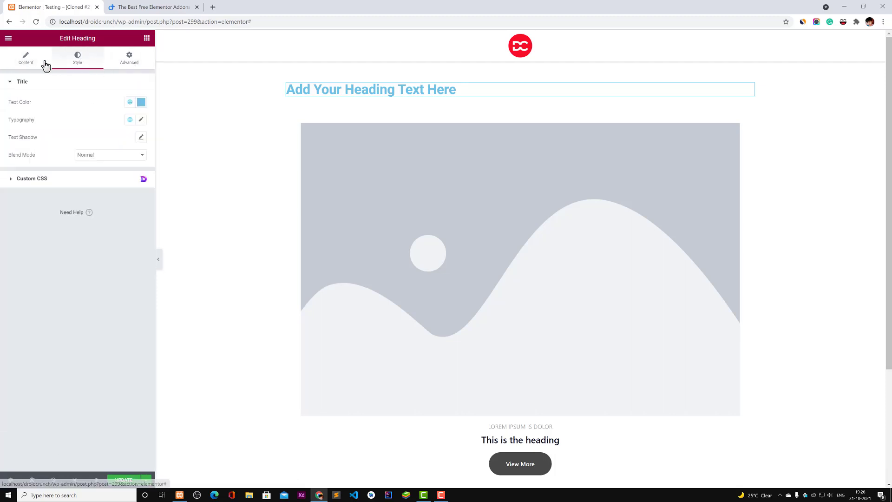
click(26, 59)
Step: Delete the Heading widget above the card
click(386, 107)
right_click(398, 90)
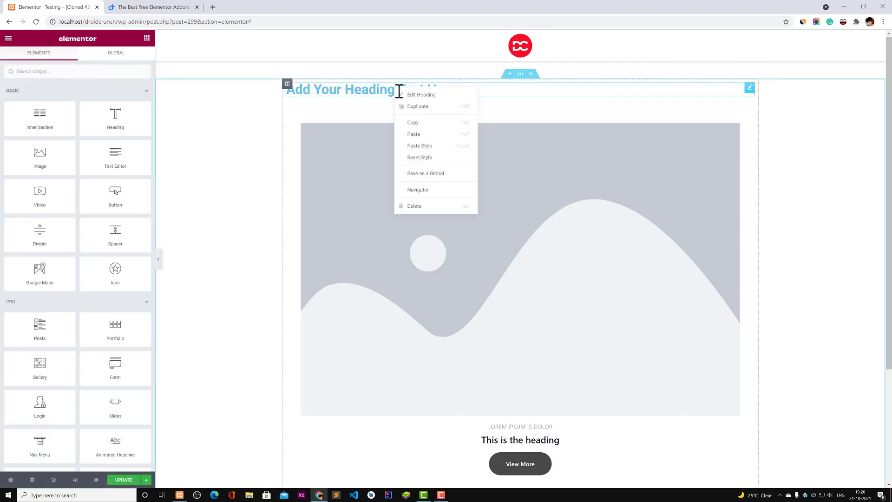
click(434, 203)
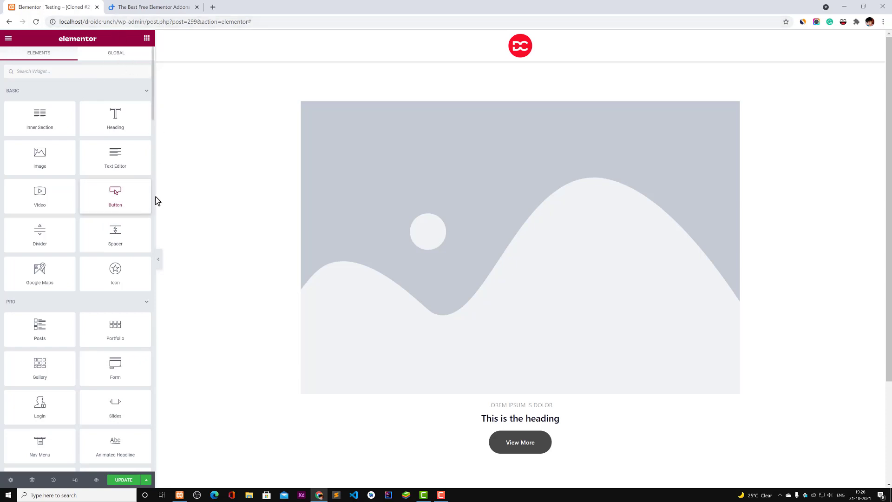
Step: Open the site's WordPress admin at localhost/droidcrunch/wp-admin/ in a new browser tab and view the Posts list
drag(118, 22, 37, 24)
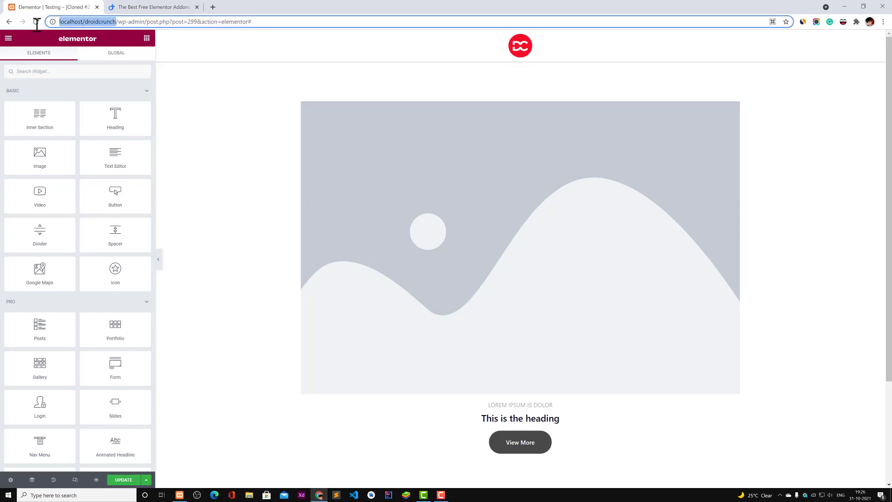
key(ctrl+c)
right_click(87, 10)
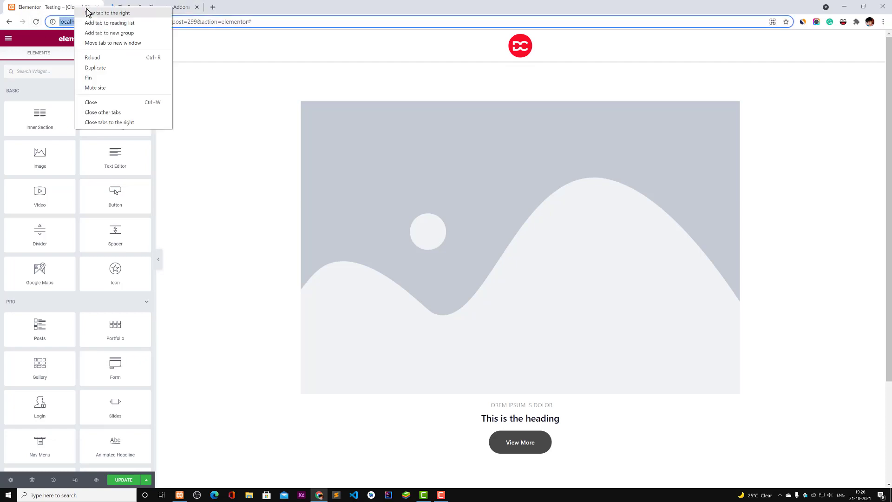
click(88, 12)
key(ctrl+v)
text(/)
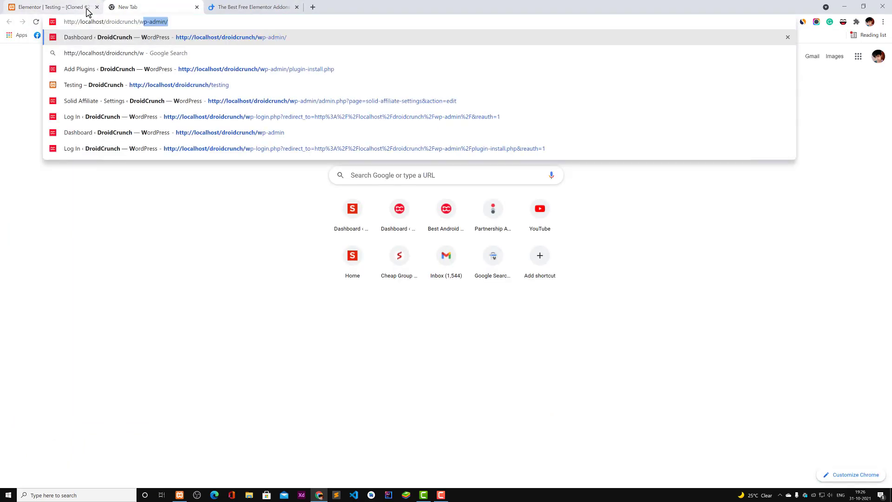
key(Return)
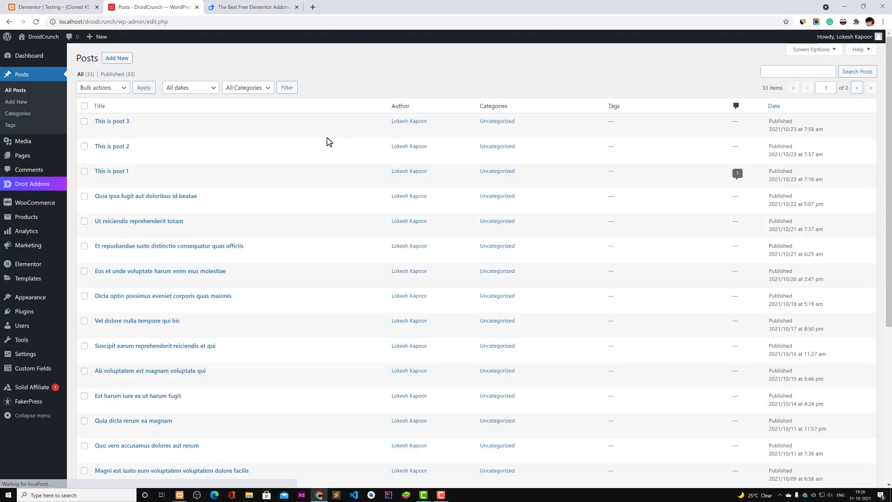
mouse_move(182, 185)
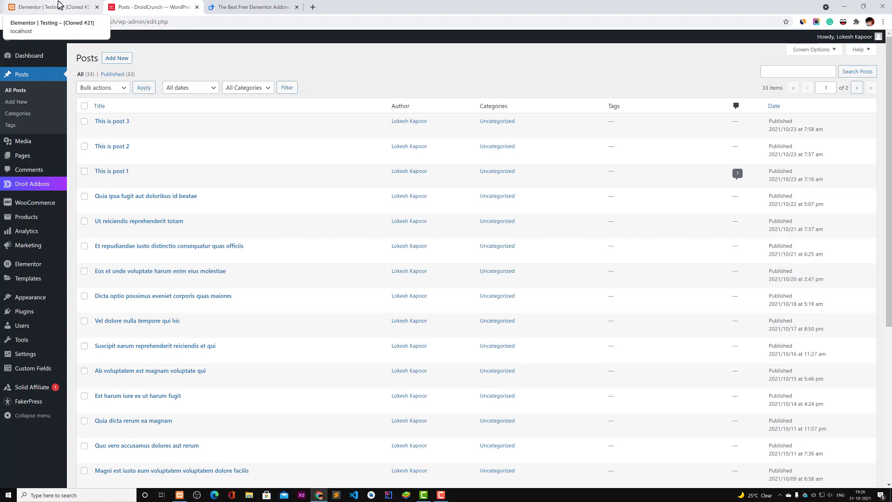
Step: Back in the Elementor editor, add the News Stricker widget above the card and set its design format to Style 02
click(59, 5)
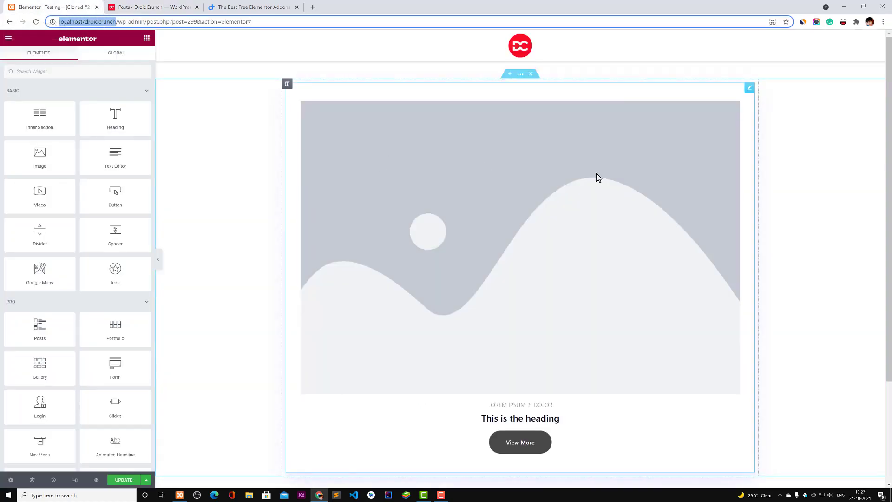
scroll(109, 222, down, 15)
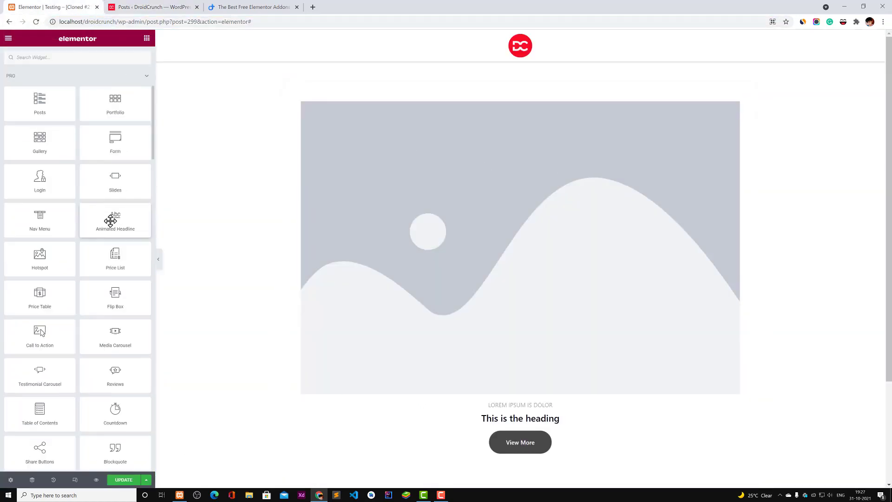
scroll(109, 218, down, 6)
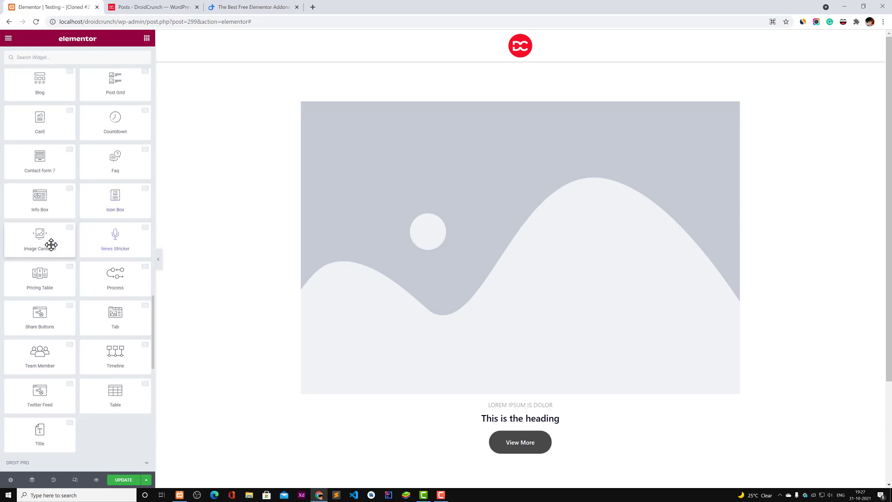
drag(86, 249, 220, 203)
drag(393, 118, 400, 105)
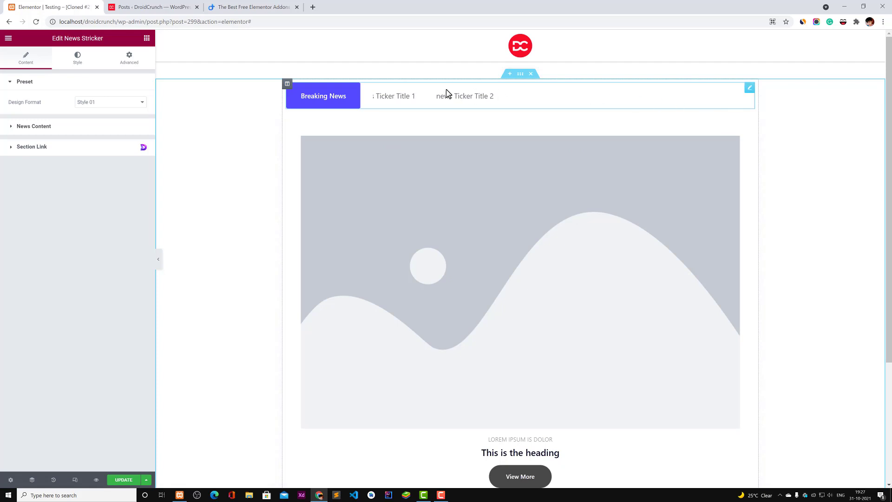
click(84, 102)
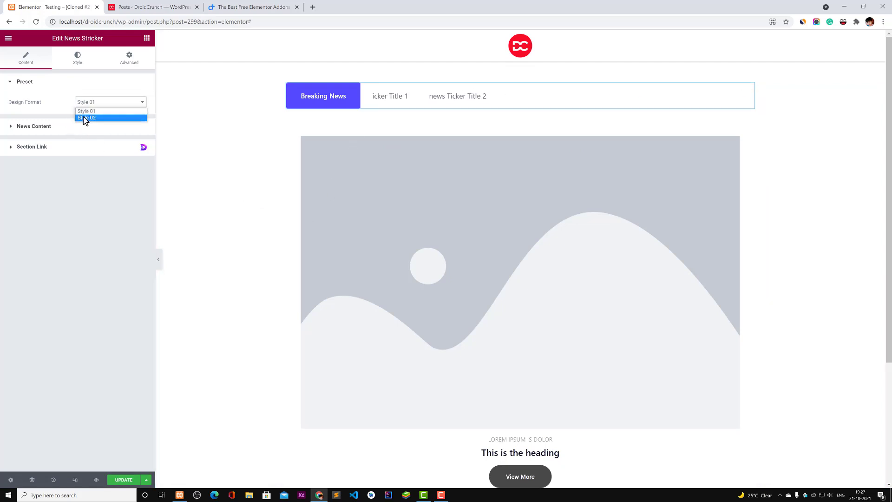
click(83, 116)
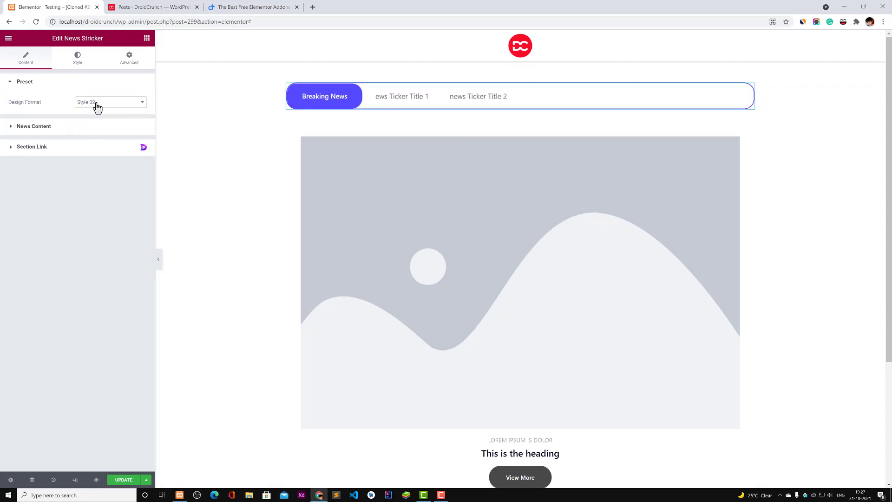
Step: Review the News Stricker's news content settings, including the options of both ticker items
click(69, 124)
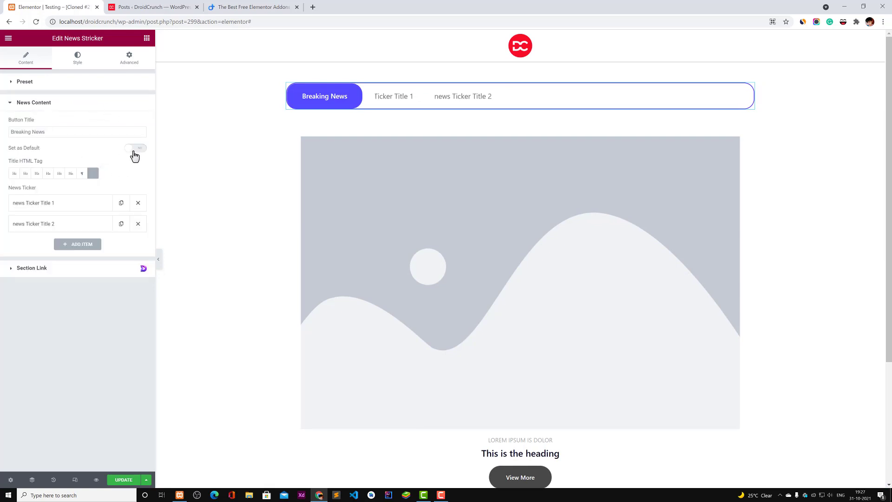
click(31, 207)
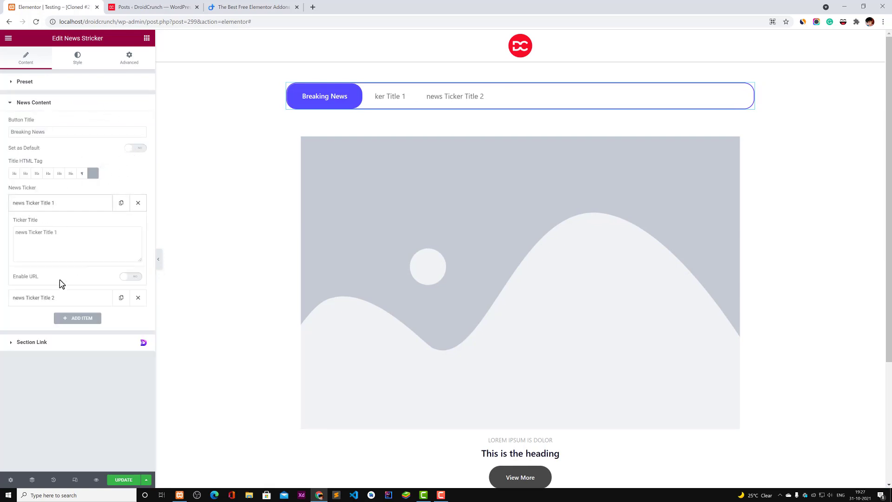
click(76, 252)
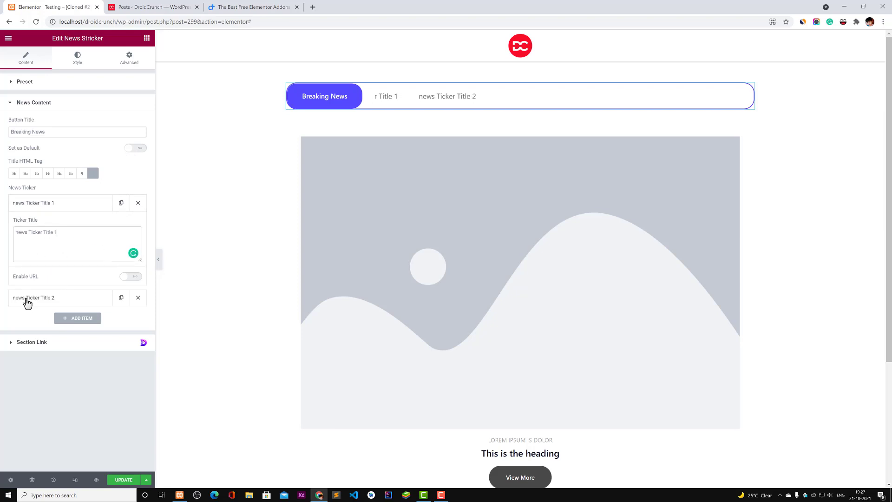
click(66, 298)
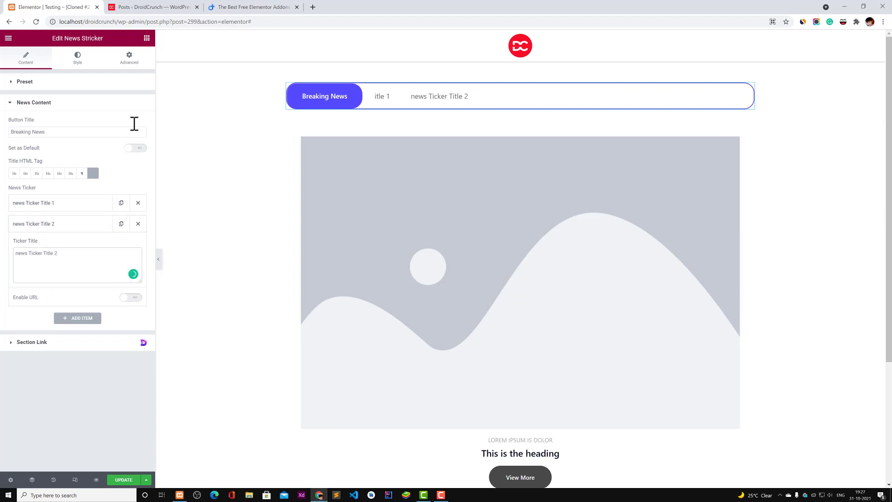
Step: Add the Droit Team Member widget between the News Stricker and the card
click(147, 39)
scroll(118, 314, down, 10)
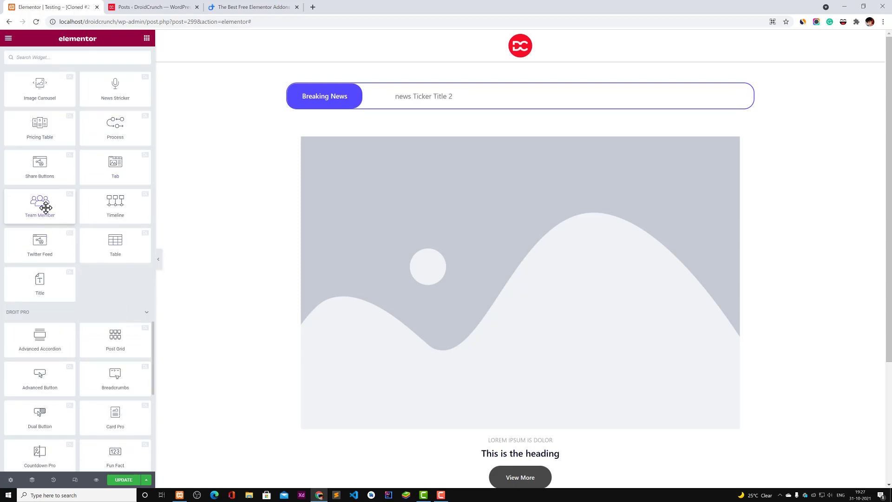
drag(40, 205, 419, 124)
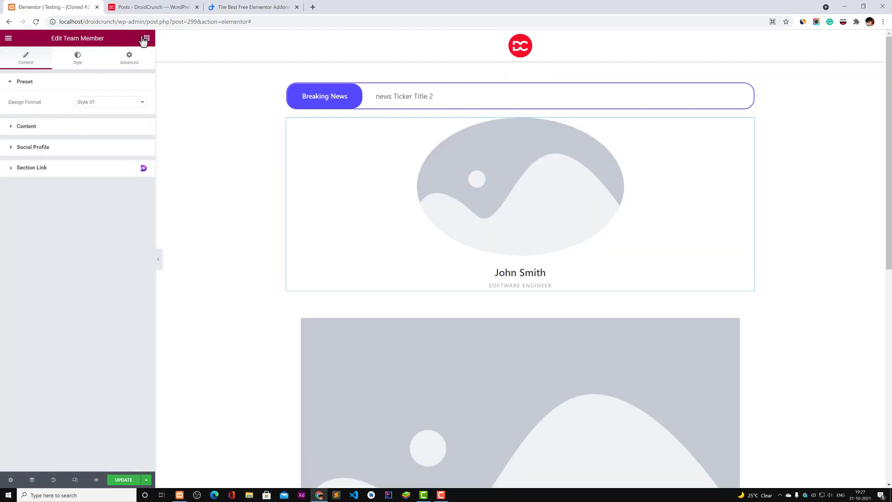
Step: Look through the widgets in the Droit Addons, Droit Pro and Droit Header & Footer groups
click(146, 39)
scroll(64, 264, down, 20)
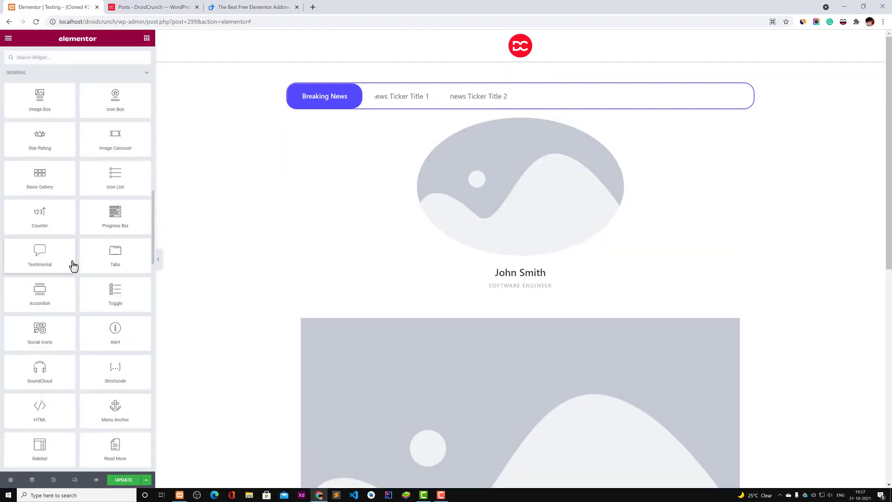
scroll(83, 301, down, 1)
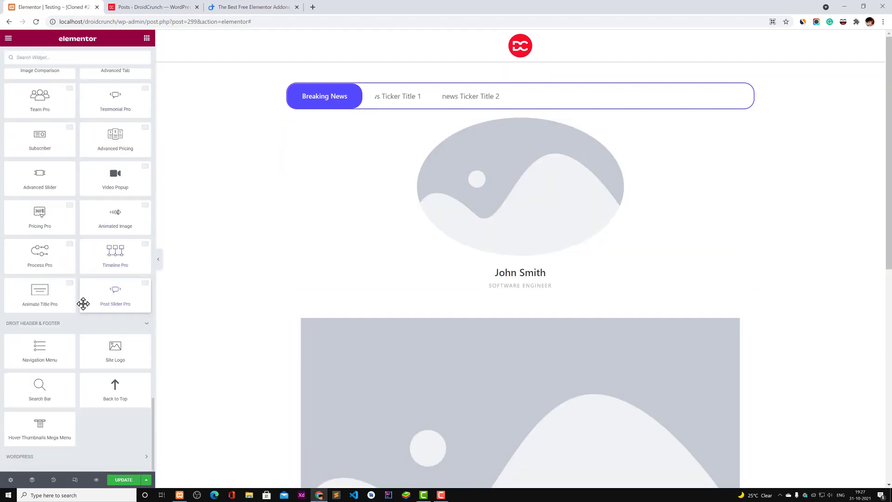
scroll(80, 295, up, 8)
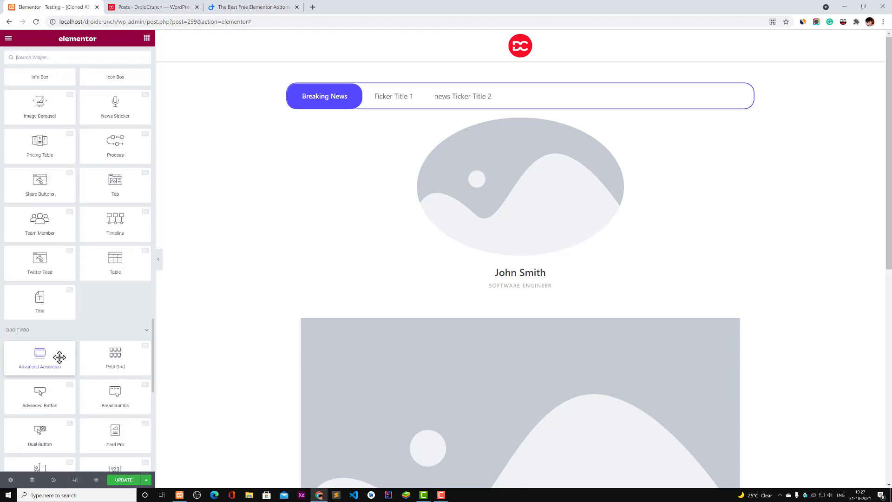
scroll(60, 358, down, 3)
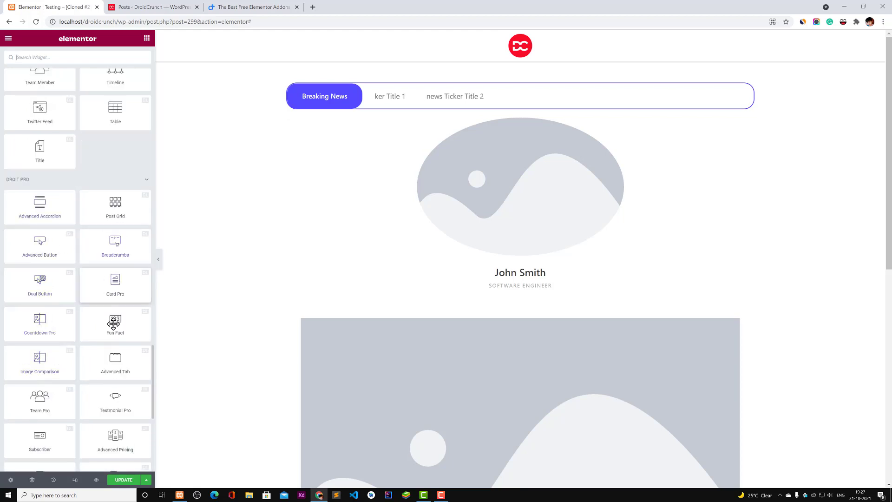
scroll(65, 401, down, 3)
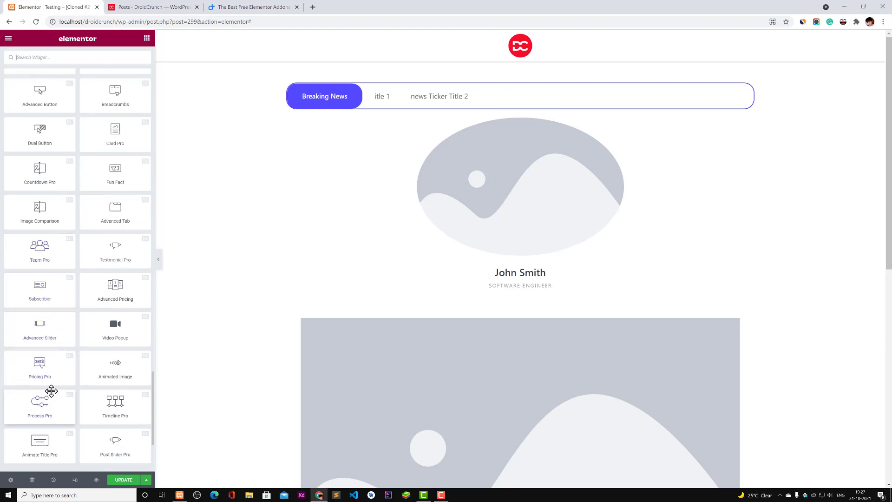
scroll(54, 400, down, 2)
Step: Search the widgets for "post" and add the Blog widget directly below the News Stricker
click(96, 57)
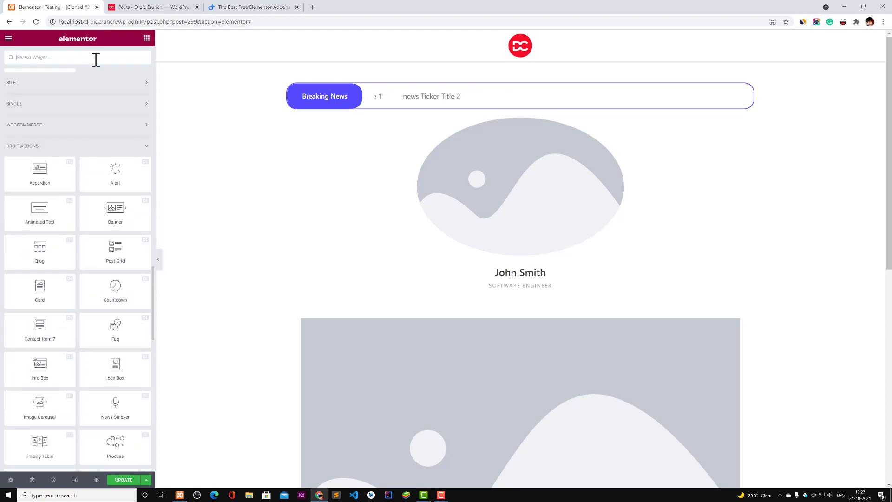
text(post)
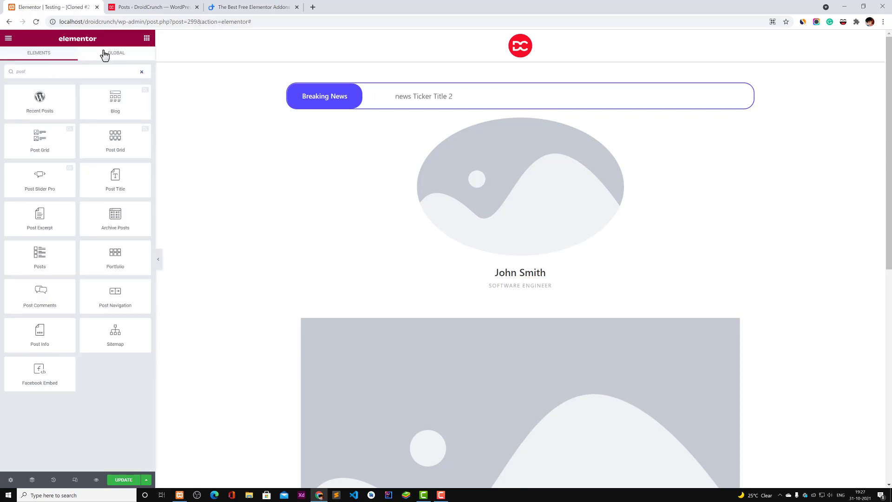
drag(116, 95, 343, 108)
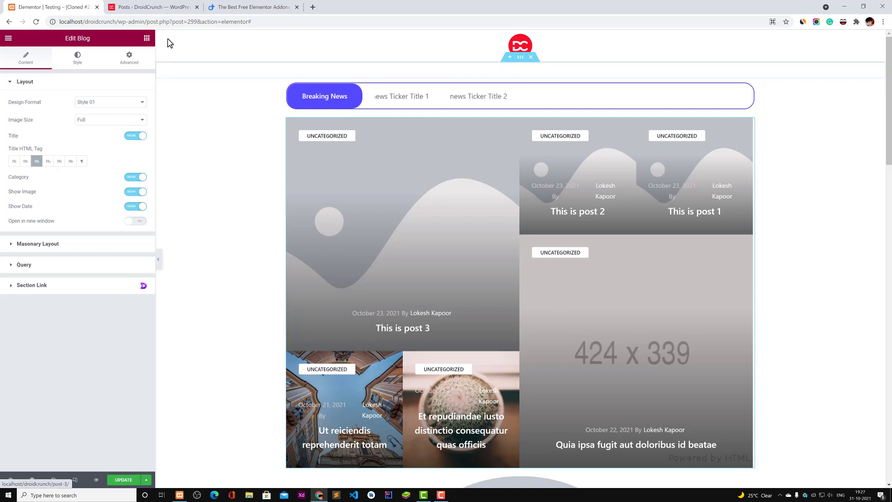
Step: Search the widgets for "grid" and add the Droit Pro Post Grid between the News Stricker and the Blog widget
click(147, 38)
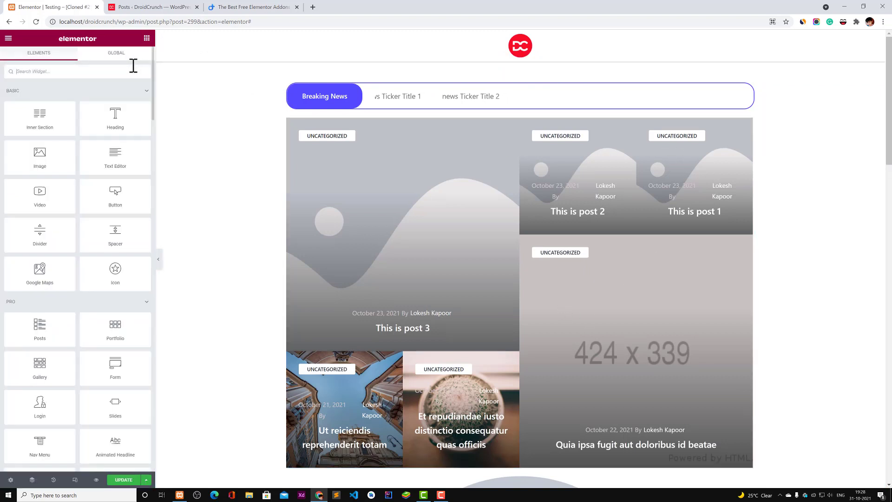
text(grid)
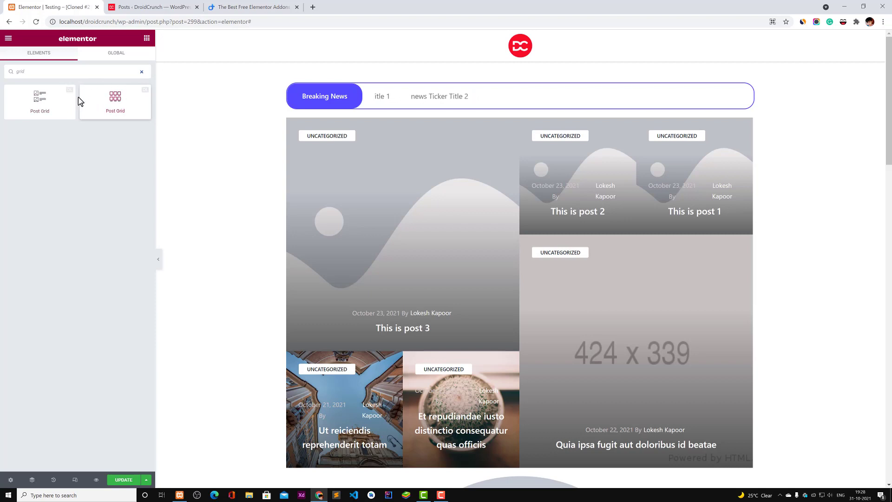
drag(119, 106, 442, 107)
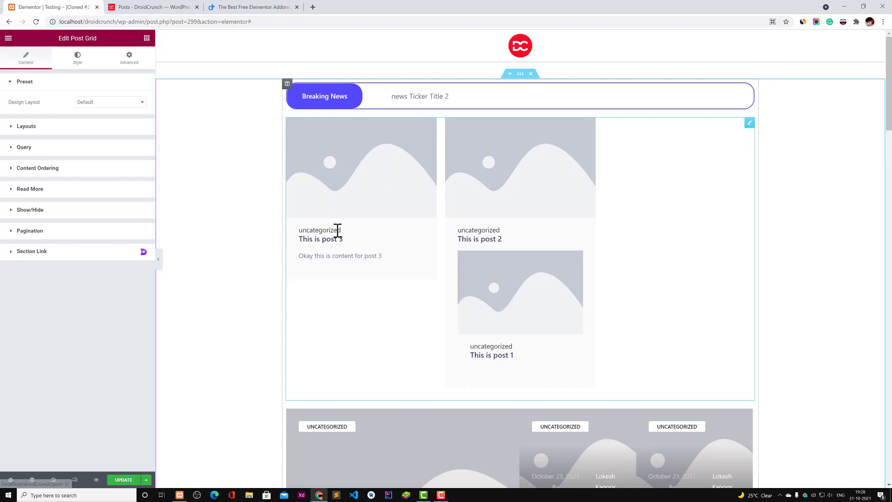
Step: Review the Post Grid's design layout, Layouts and Query source options, keeping Default and Recent Post
click(97, 103)
click(95, 113)
click(89, 127)
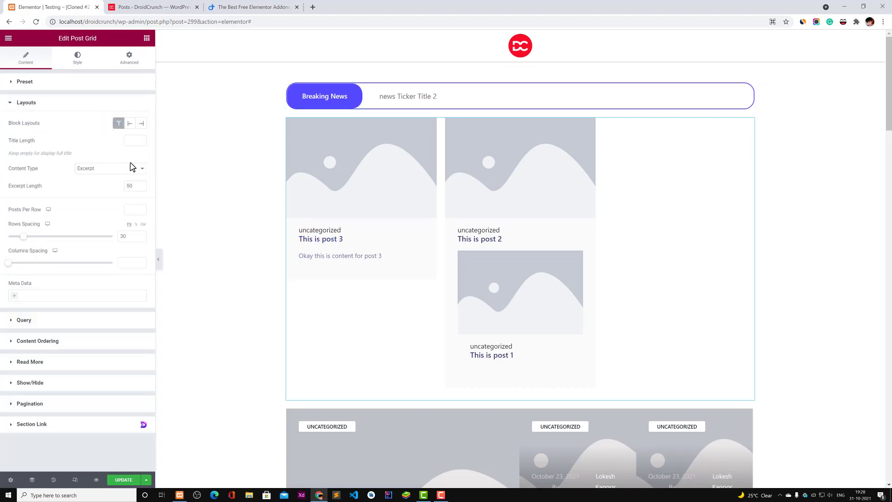
click(71, 320)
click(99, 144)
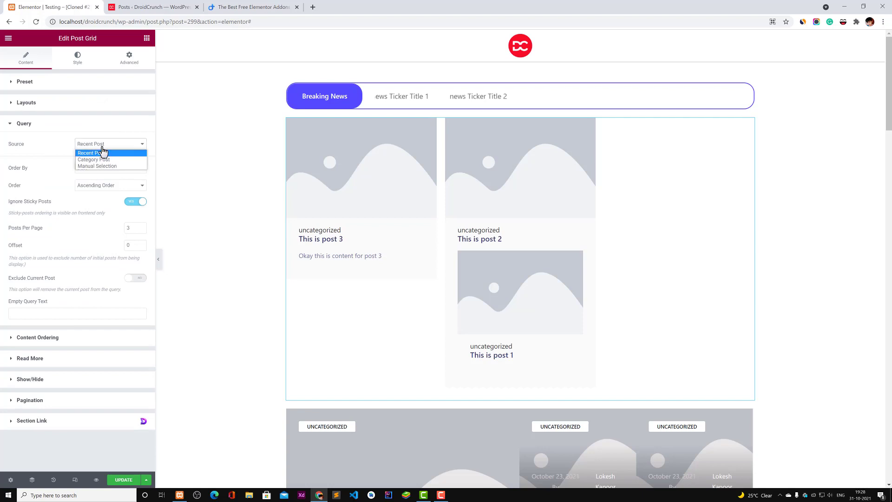
click(99, 151)
Step: Place Title ahead of Category in the Post Grid's content order and turn on its Read More link
click(47, 338)
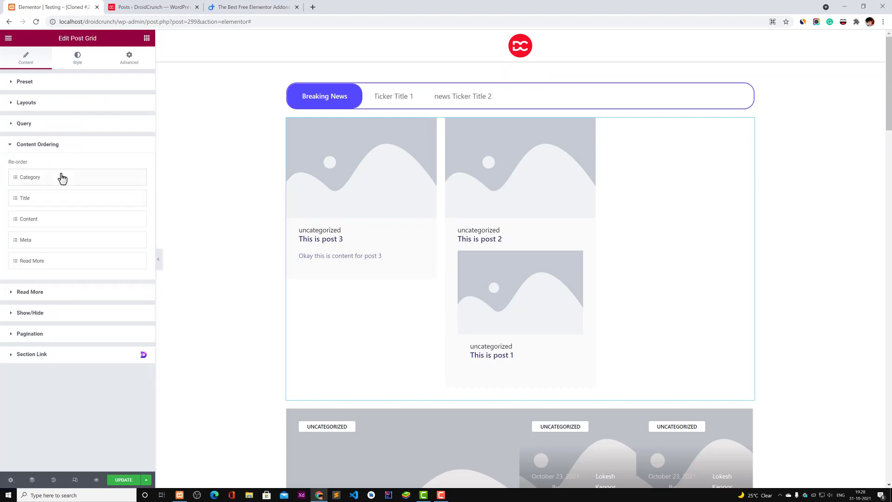
drag(62, 178, 61, 201)
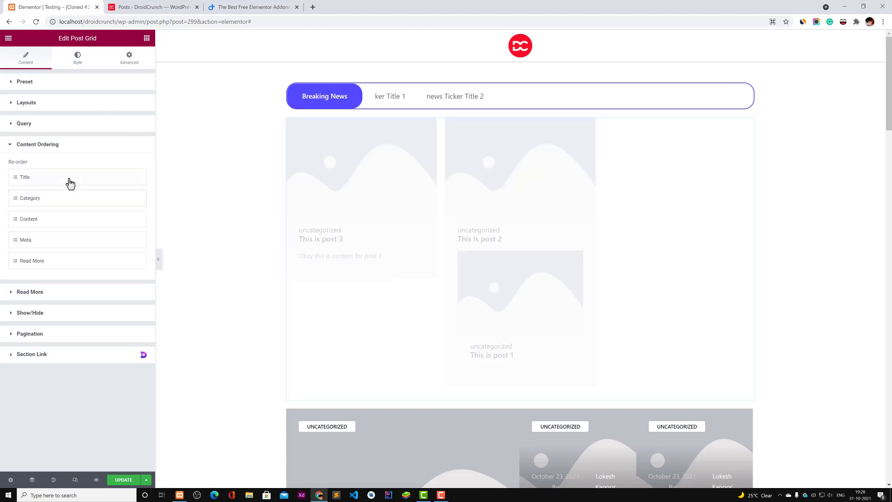
click(65, 312)
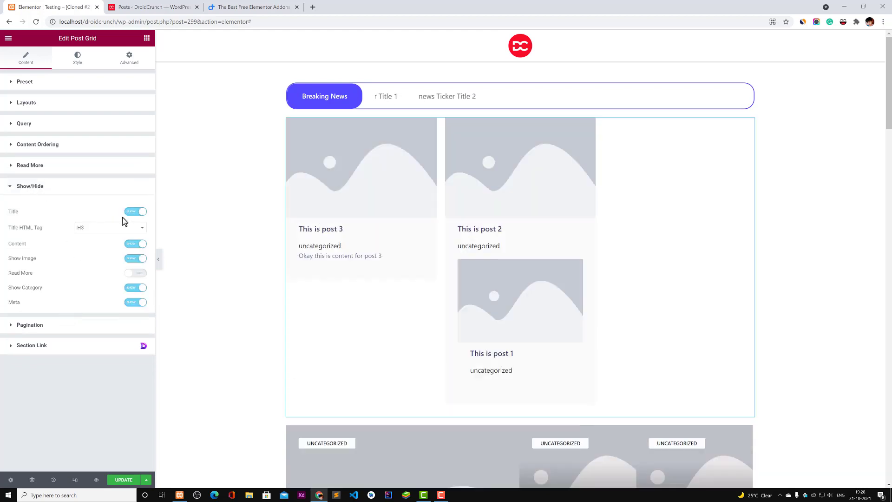
click(74, 329)
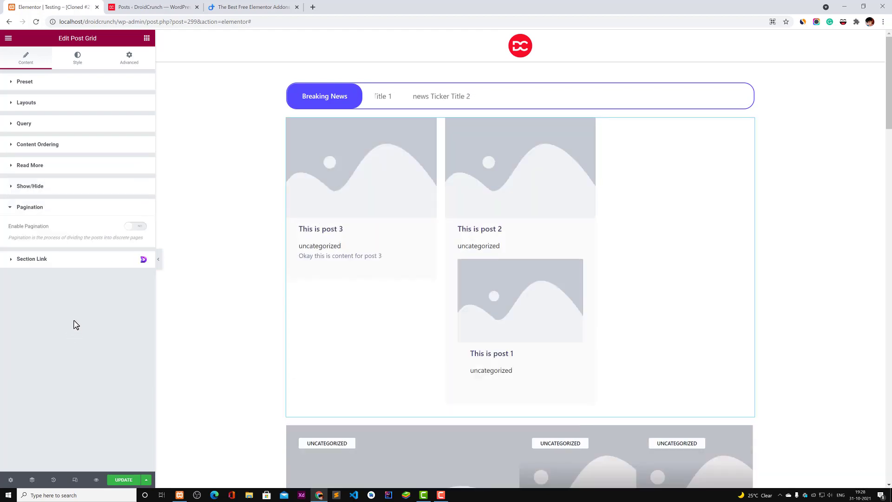
click(51, 188)
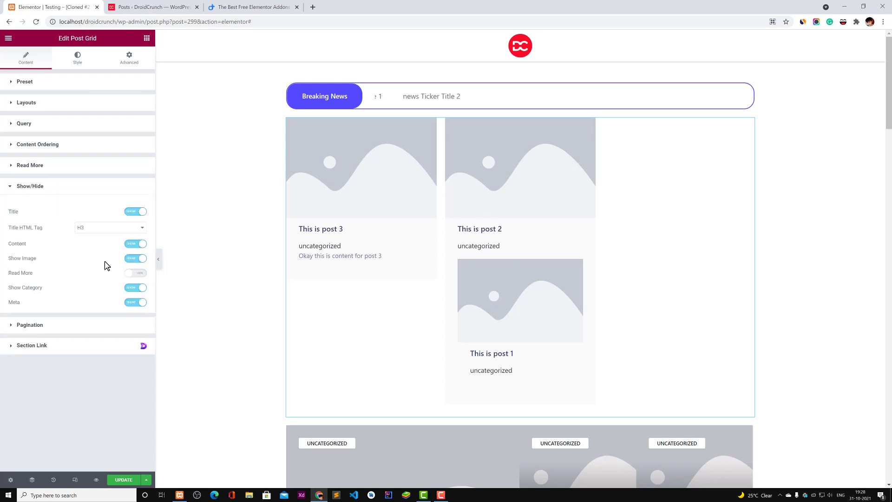
click(132, 274)
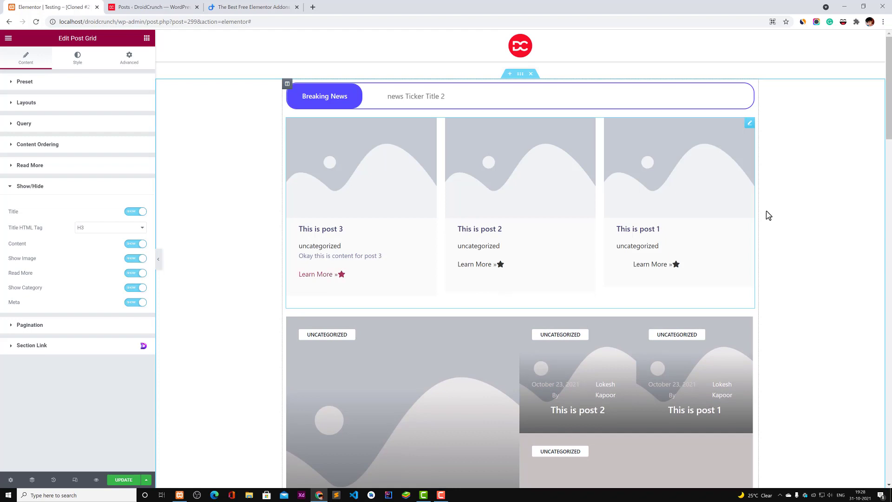
Step: Browse the full widget library again, including the Droit Pro and Droit Header & Footer widgets
click(146, 39)
scroll(91, 257, down, 10)
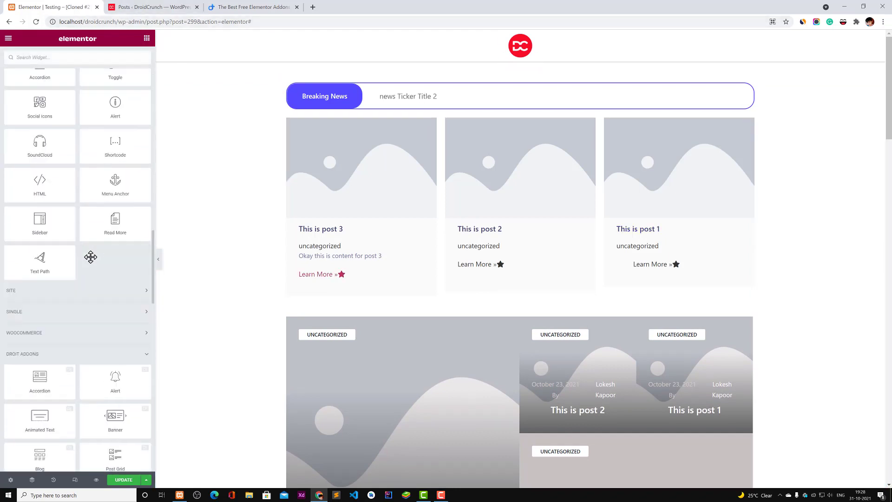
scroll(90, 257, down, 15)
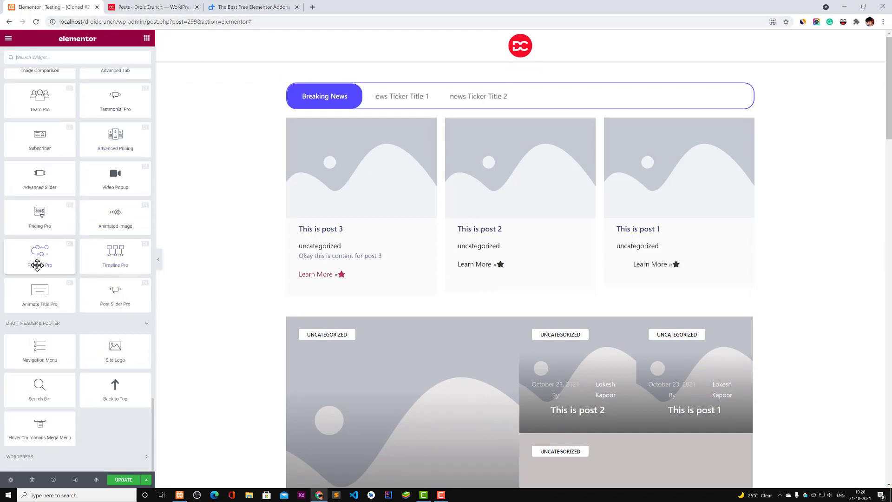
scroll(114, 266, up, 10)
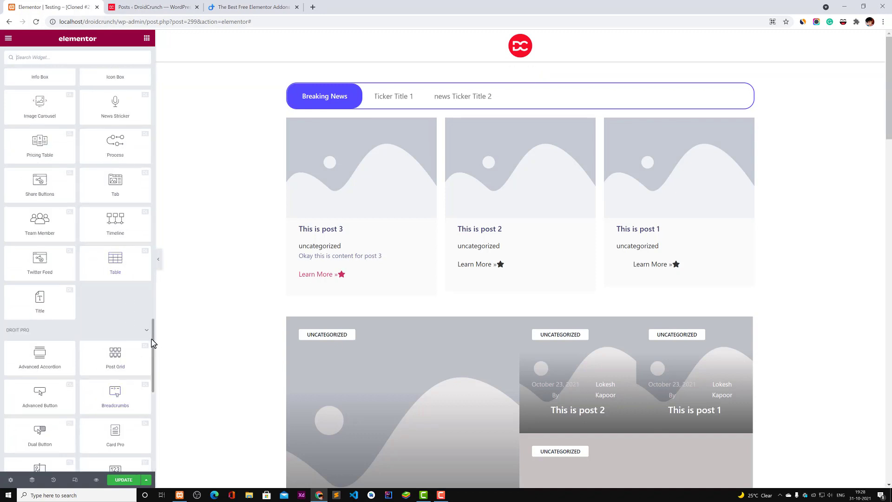
scroll(153, 343, down, 10)
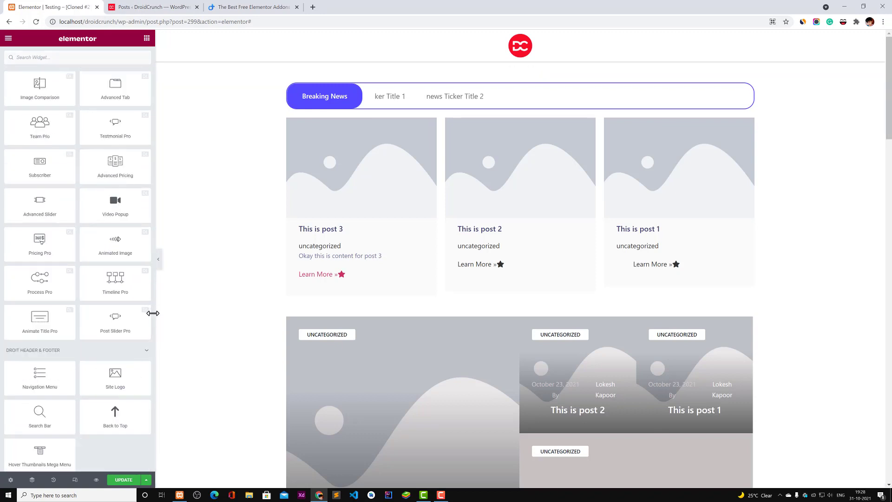
drag(165, 304, 166, 303)
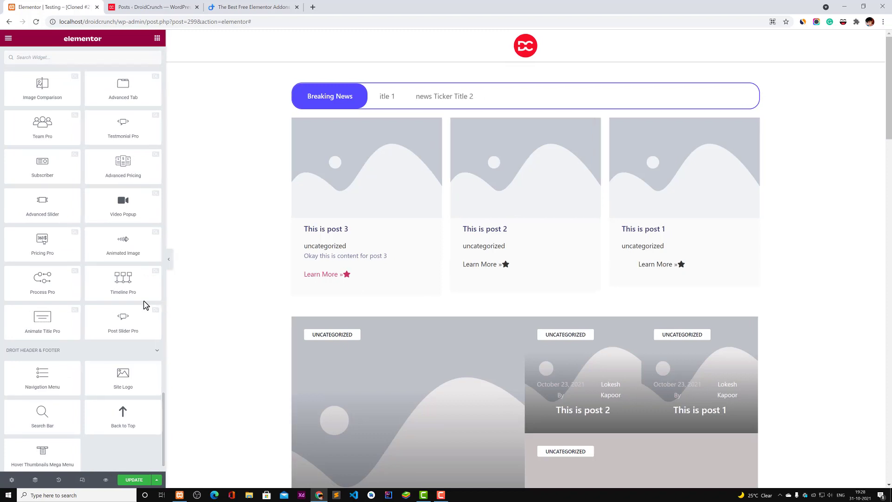
scroll(144, 304, up, 15)
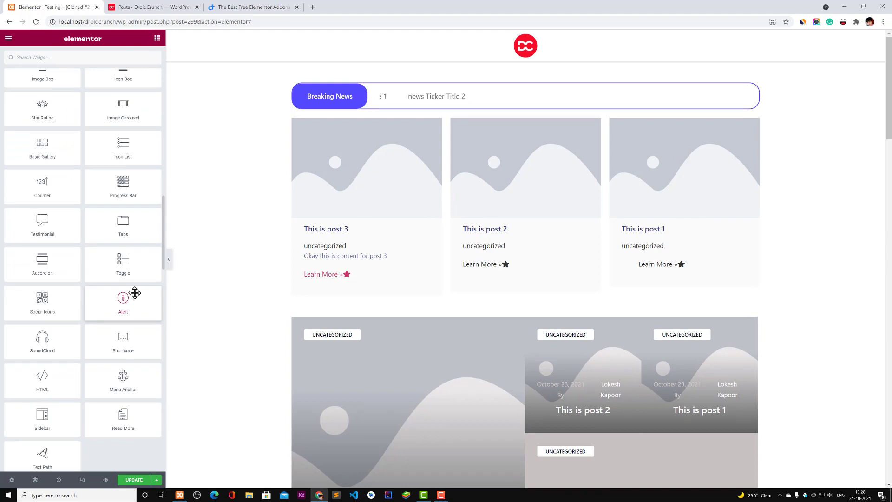
scroll(134, 293, down, 10)
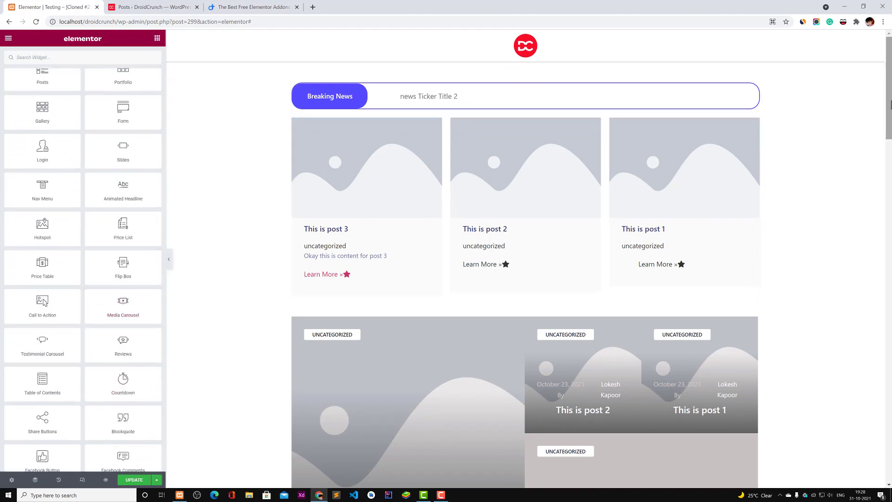
Step: Look over the page with the added Post Grid, Blog, Team Member and Card widgets
drag(889, 104, 889, 245)
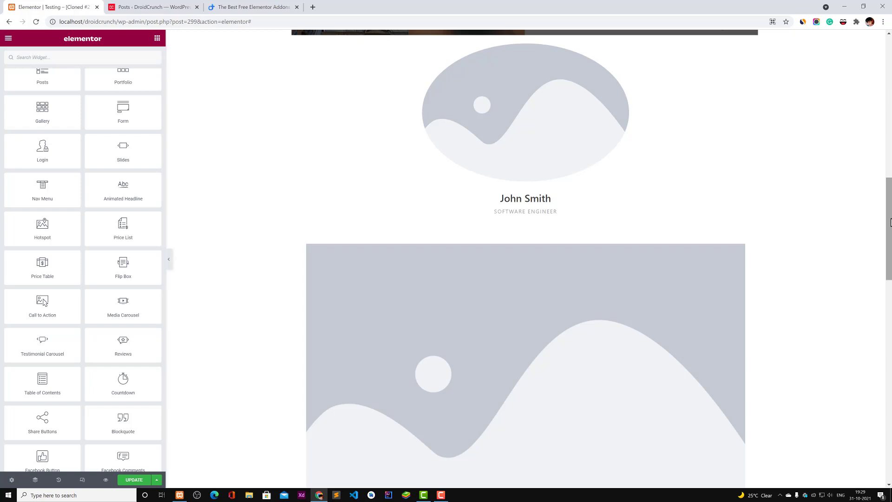
drag(888, 224, 888, 87)
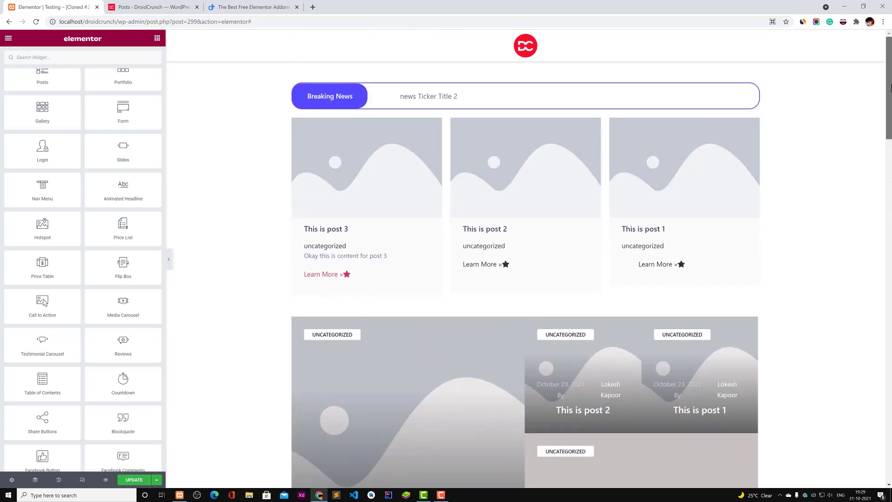
mouse_move(538, 62)
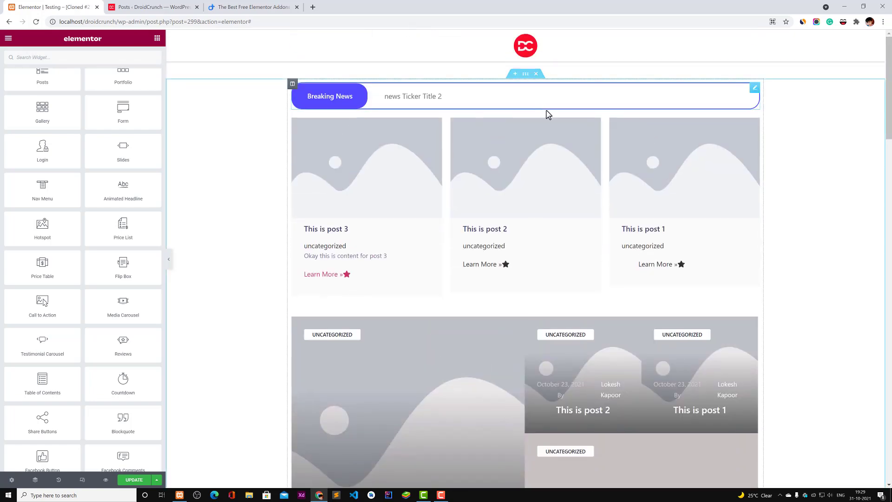
Step: Open the Droit Templates library from the empty section at the page's end and browse its Ready Pages
scroll(547, 113, down, 15)
scroll(562, 367, down, 9)
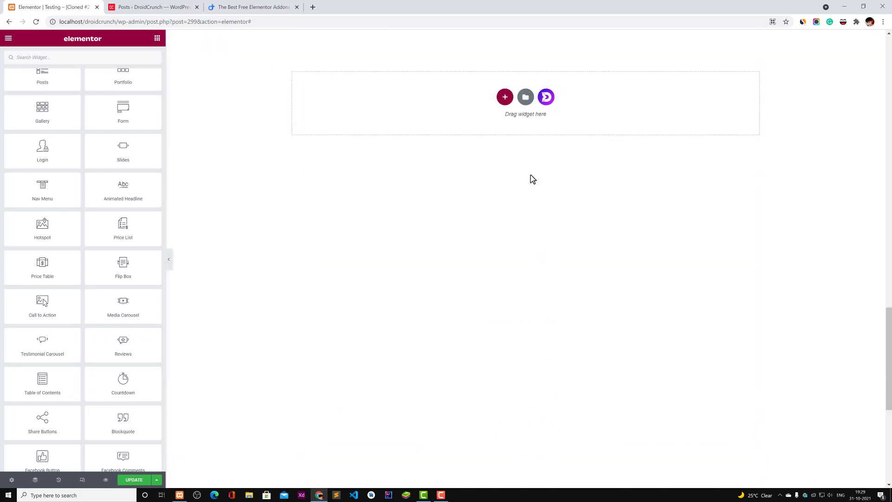
scroll(534, 195, up, 3)
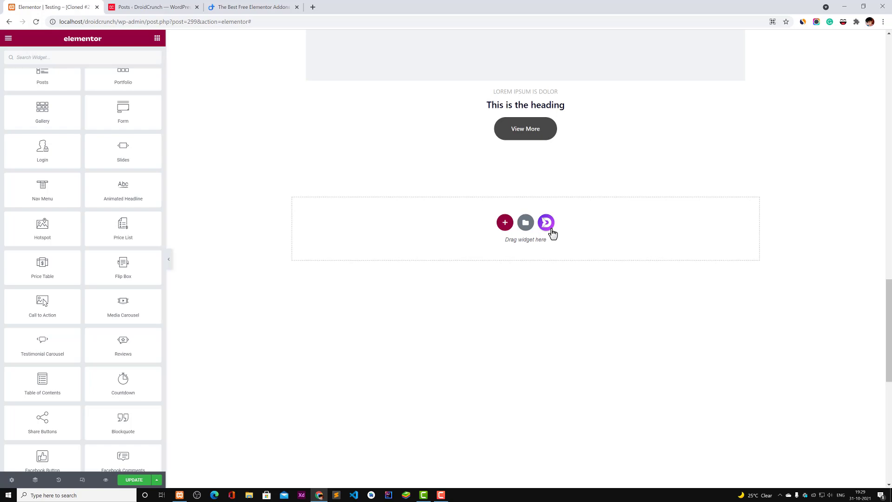
click(547, 223)
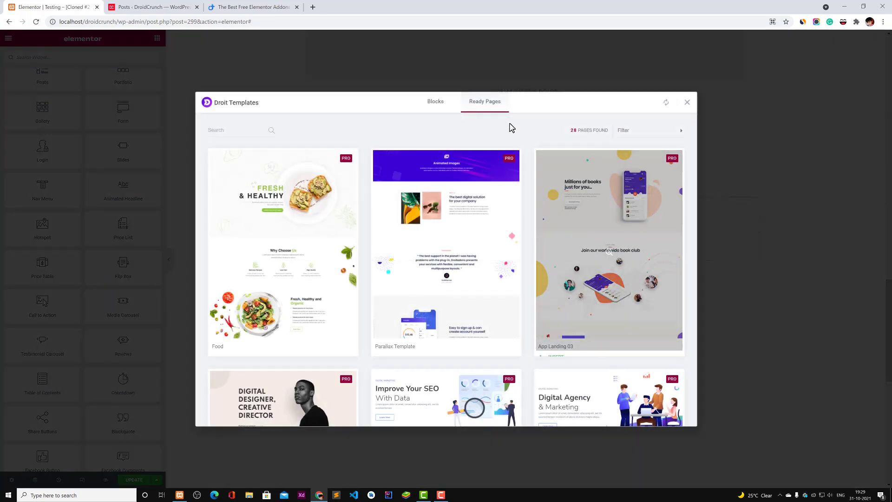
scroll(466, 200, down, 20)
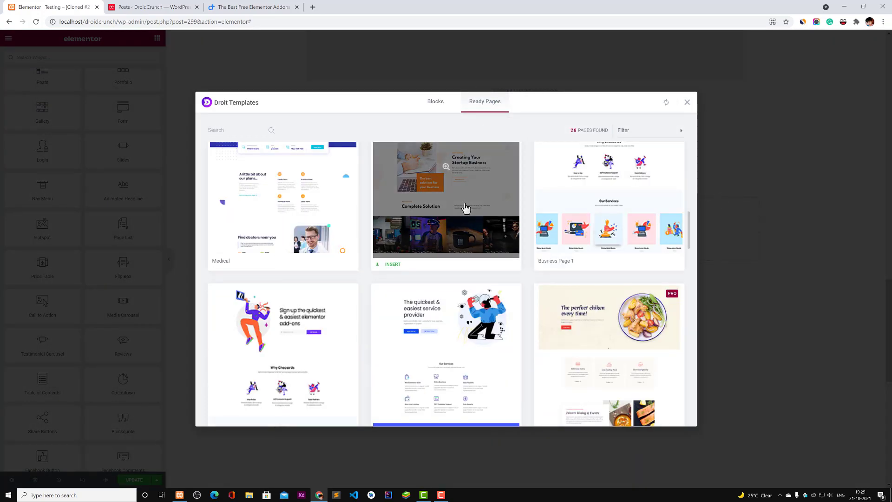
scroll(466, 212, down, 10)
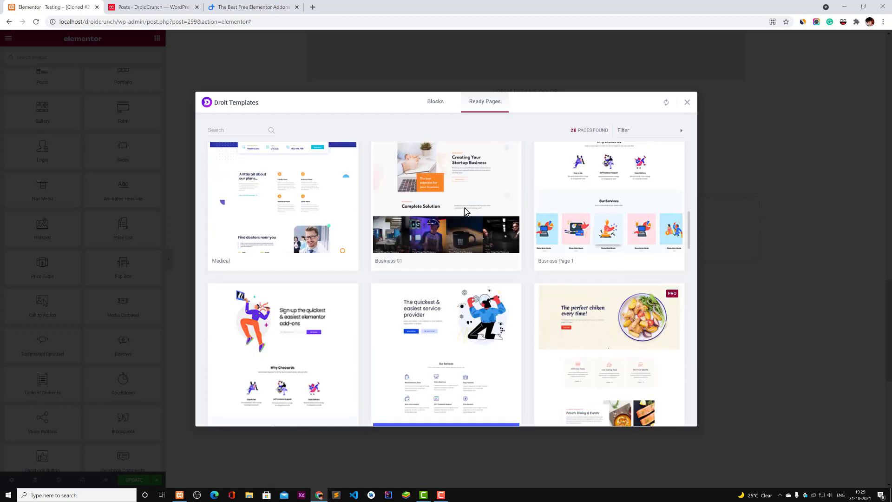
scroll(465, 212, up, 20)
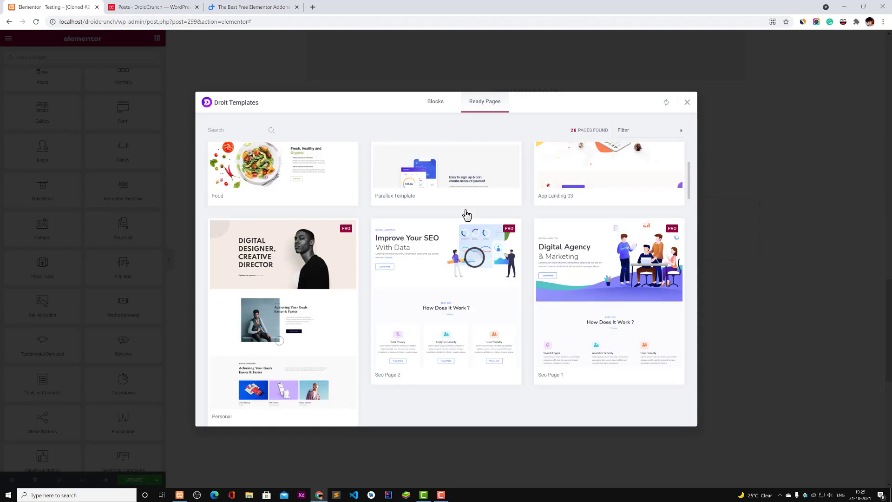
scroll(467, 214, down, 10)
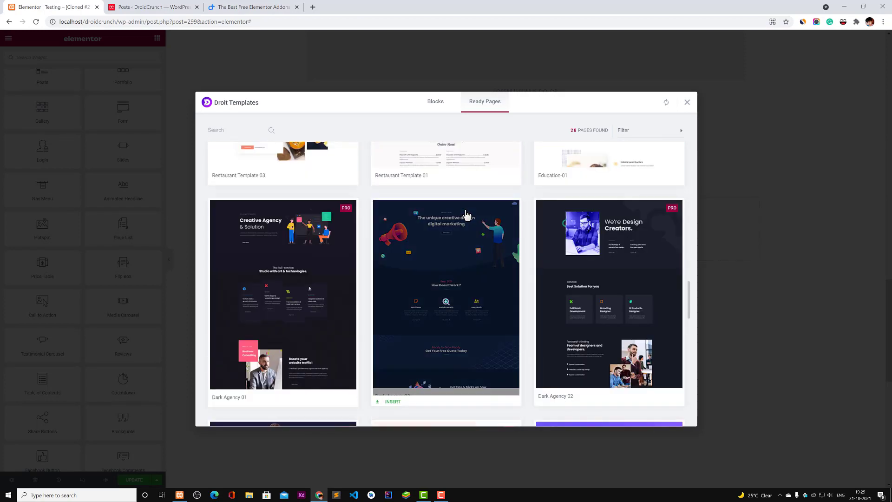
Step: Preview the dark "The unique creative design digital marketing" page template in full and return to the template library
click(487, 269)
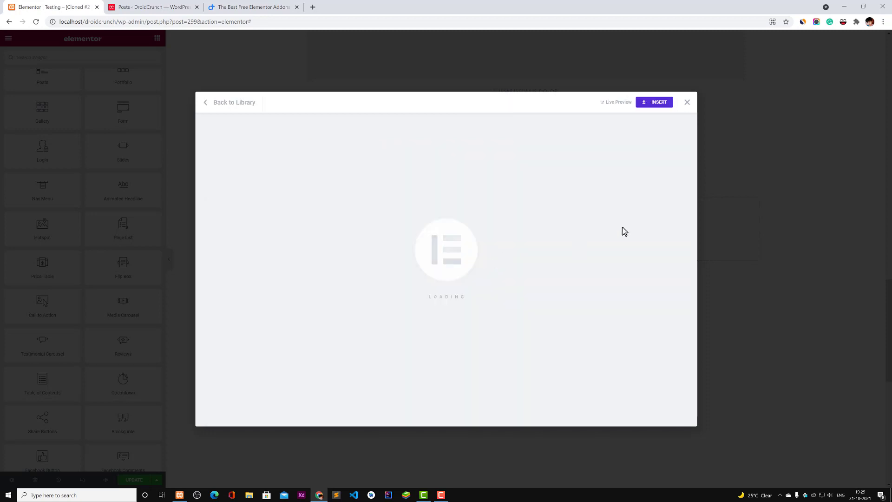
scroll(618, 244, down, 7)
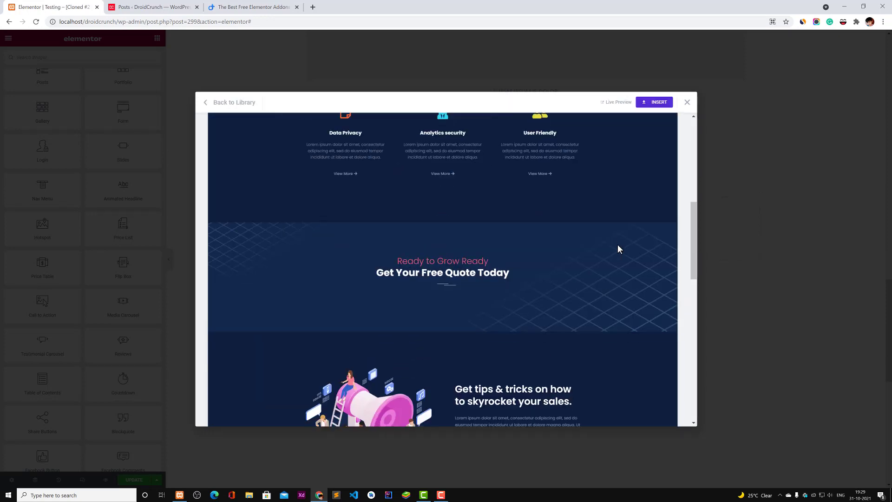
scroll(618, 245, up, 3)
scroll(618, 245, down, 10)
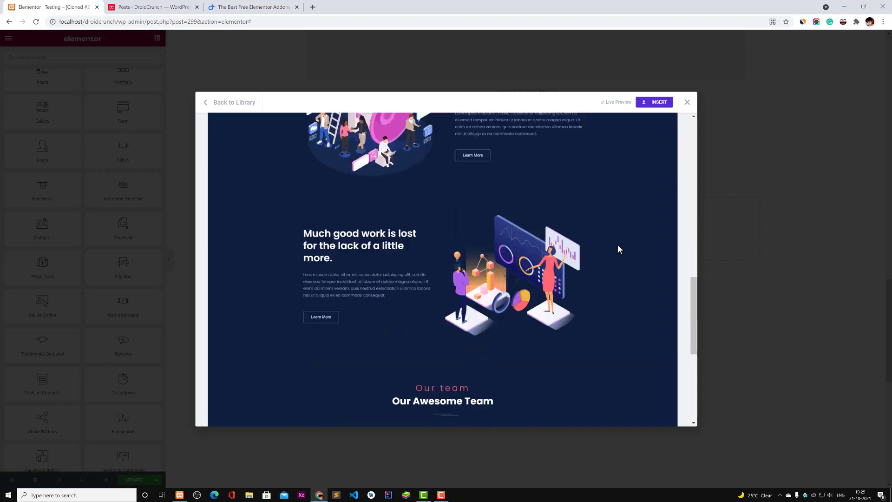
scroll(617, 245, down, 2)
scroll(617, 245, down, 4)
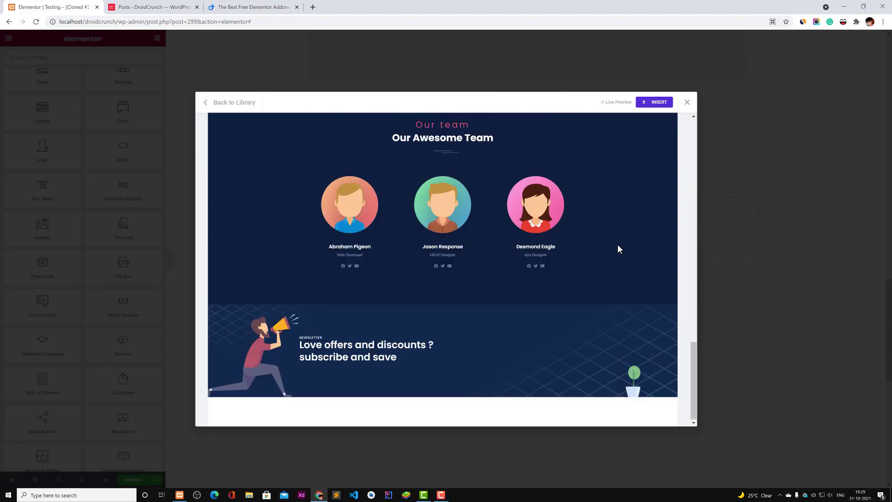
scroll(617, 244, up, 12)
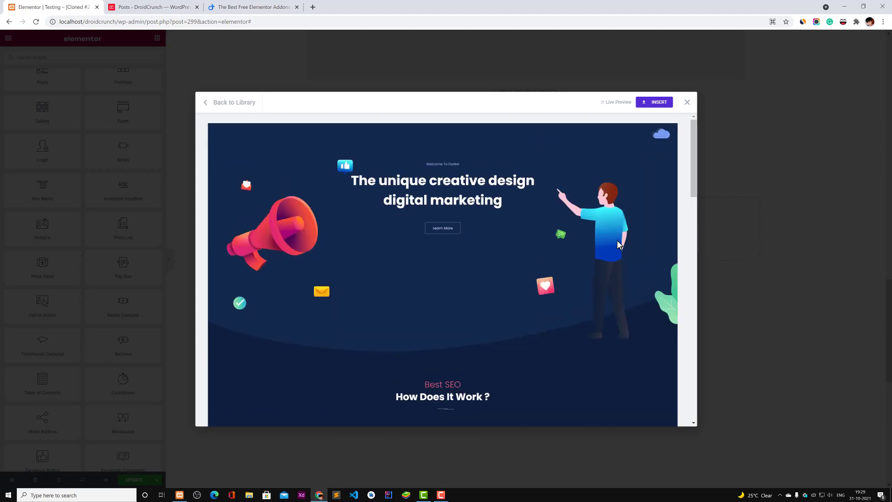
click(239, 104)
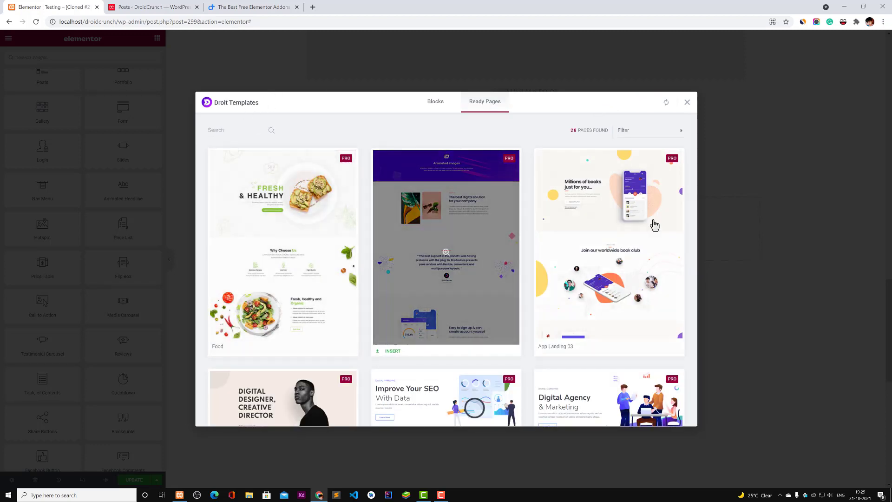
Step: Browse the template Blocks filtered by Process, Timeline and Pricing Pro, and close the library without inserting anything
click(435, 108)
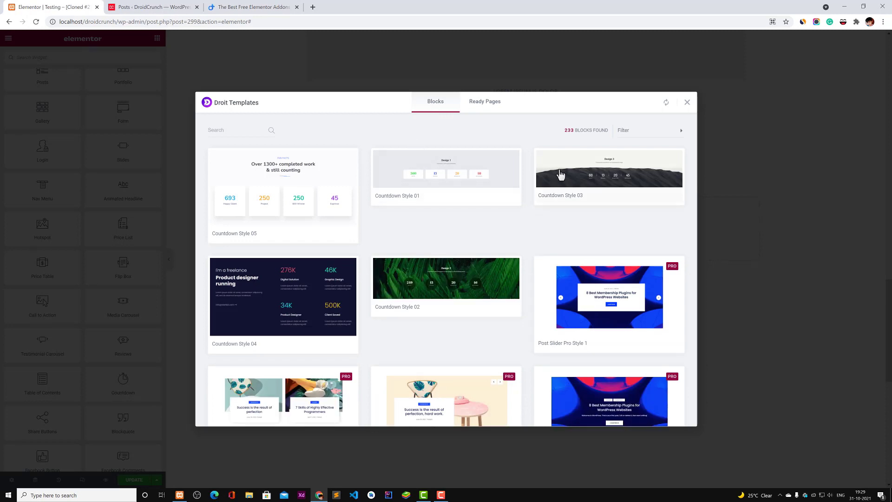
click(629, 133)
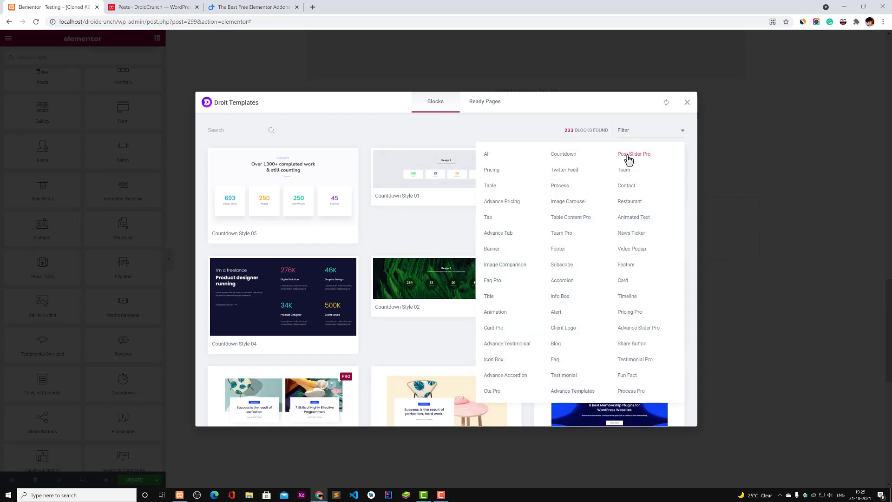
click(560, 187)
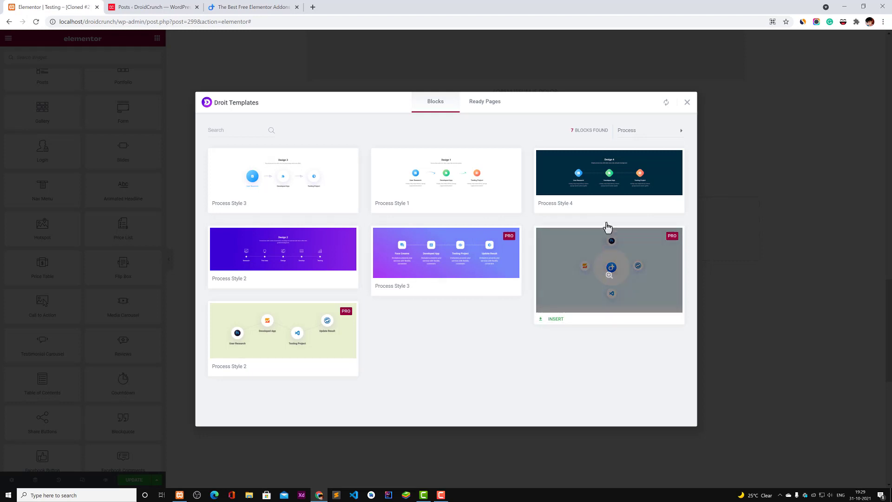
click(633, 134)
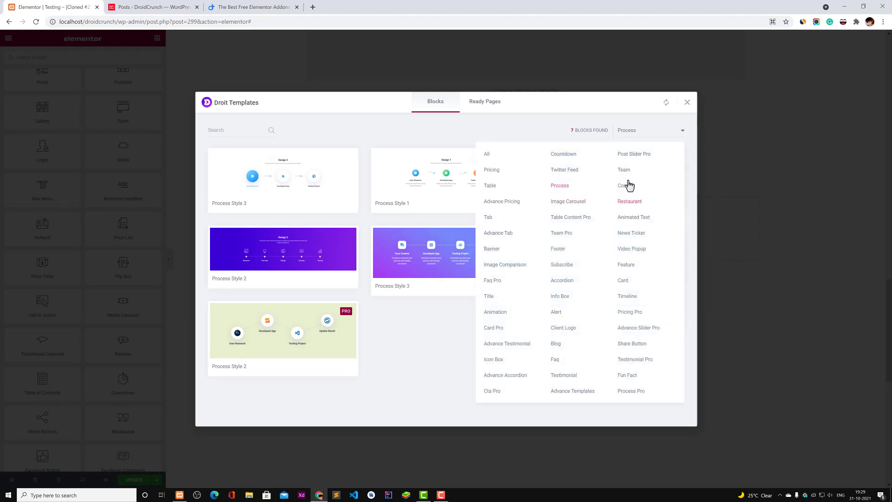
click(628, 299)
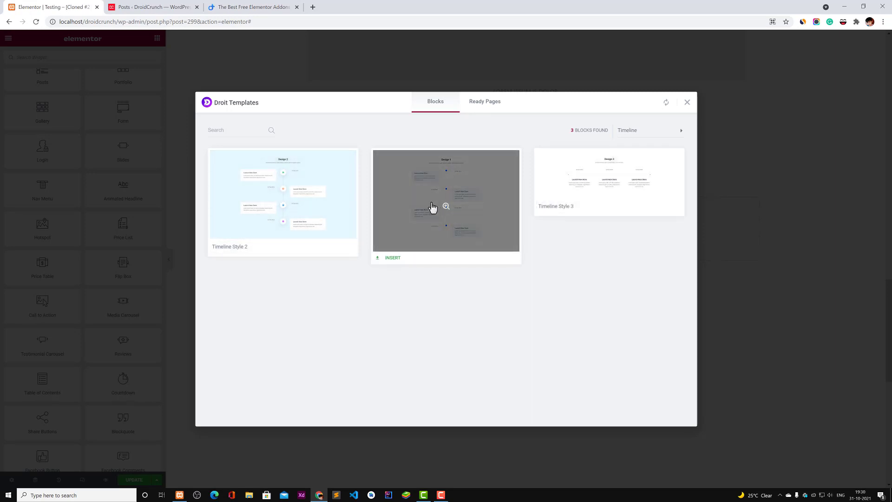
click(643, 139)
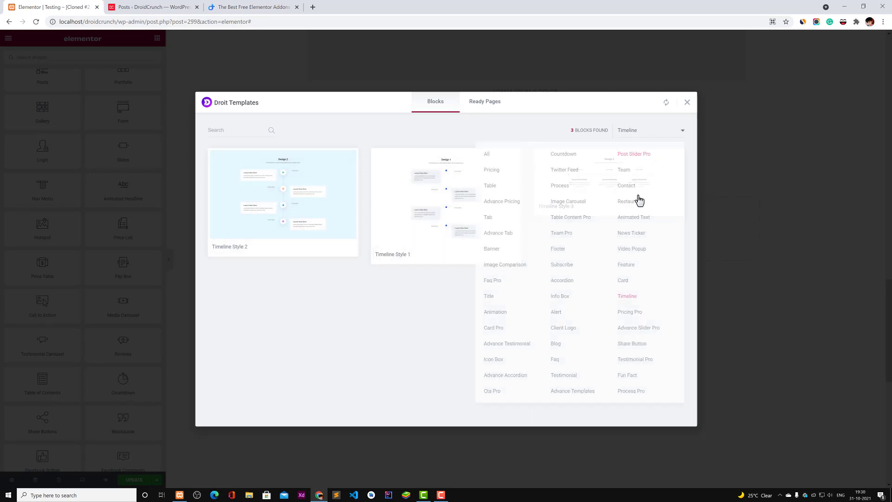
click(633, 317)
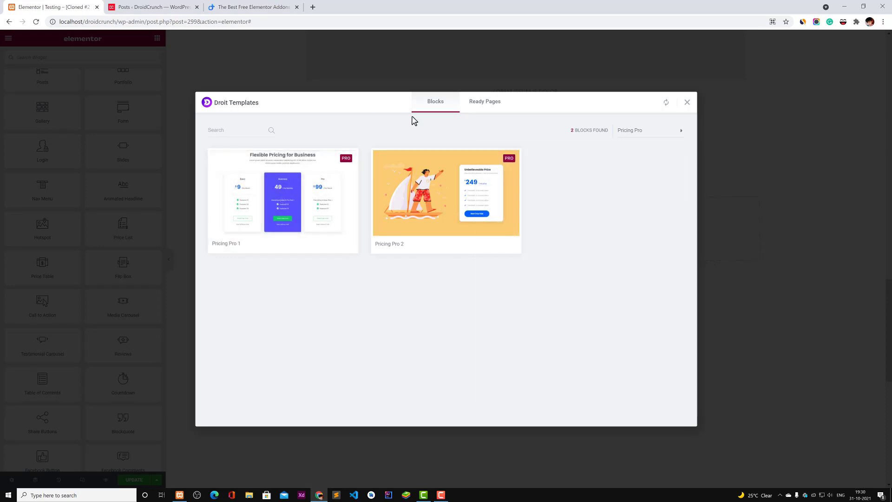
click(687, 104)
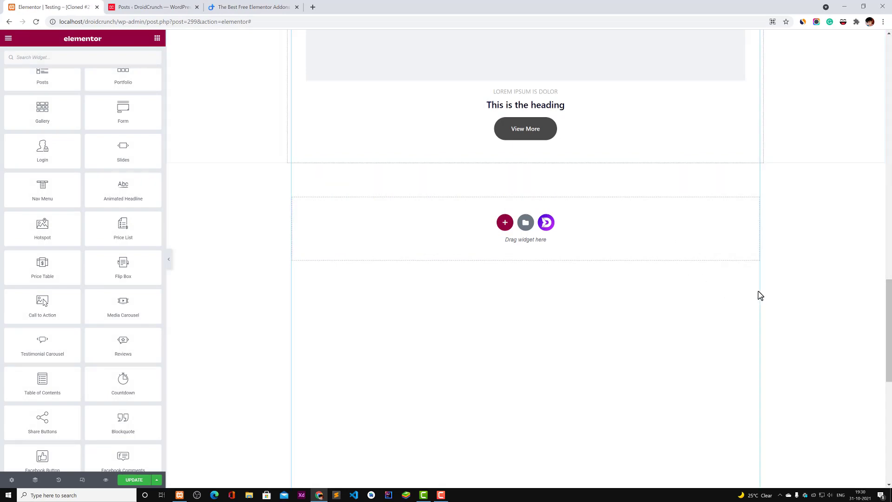
Step: Widen the widget panel slightly beside the page canvas
scroll(760, 284, up, 6)
scroll(761, 278, up, 10)
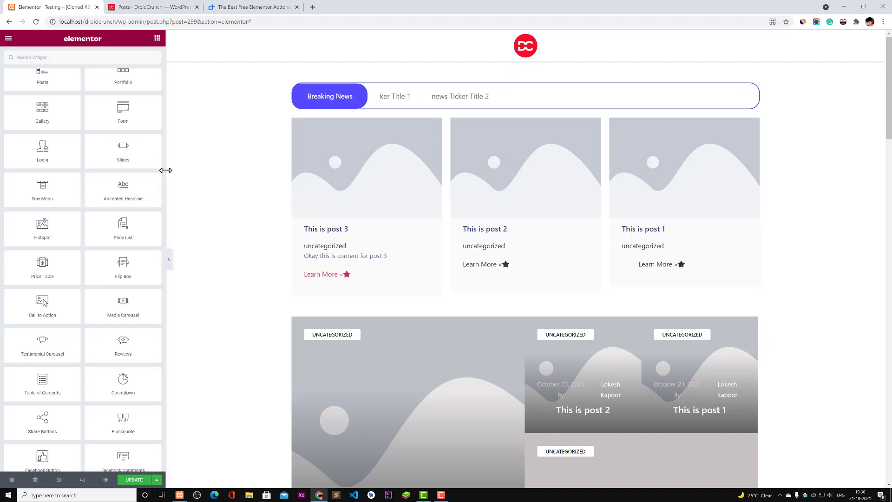
drag(165, 170, 177, 170)
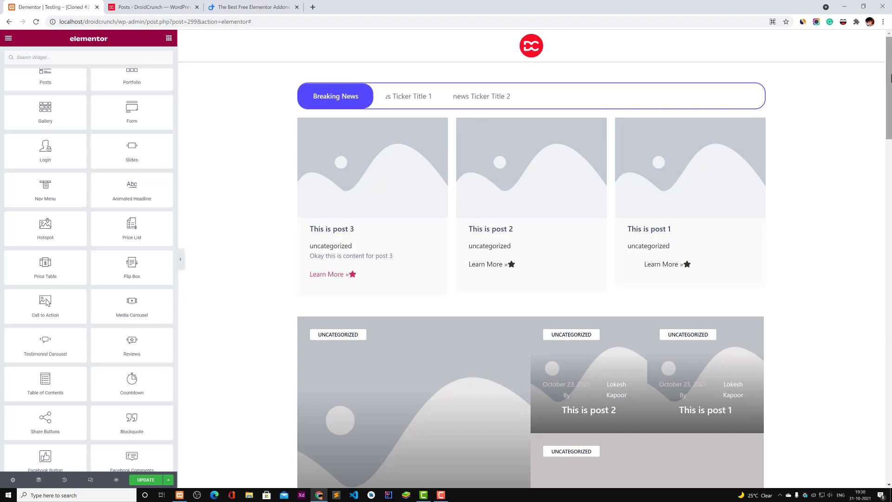
mouse_move(891, 78)
mouse_down()
mouse_move(891, 114)
mouse_move(890, 79)
mouse_up()
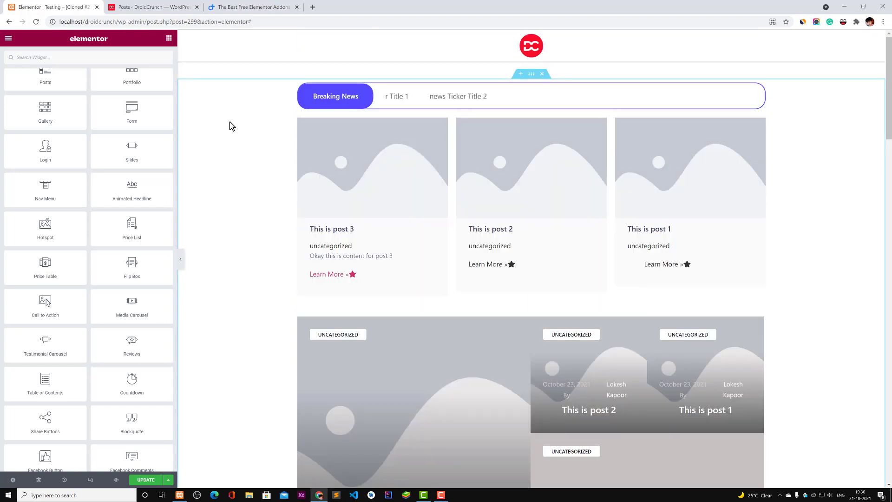